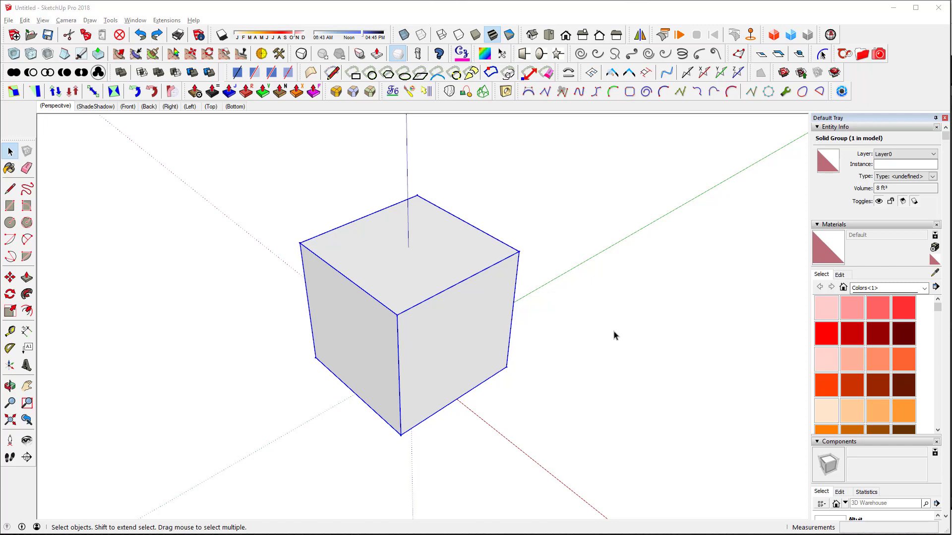
Open the cube group for editing, select individual faces and an edge inside it, and close the group.
middle_drag(474, 357, 451, 333)
double_click(451, 333)
click(387, 329)
click(394, 287)
click(477, 332)
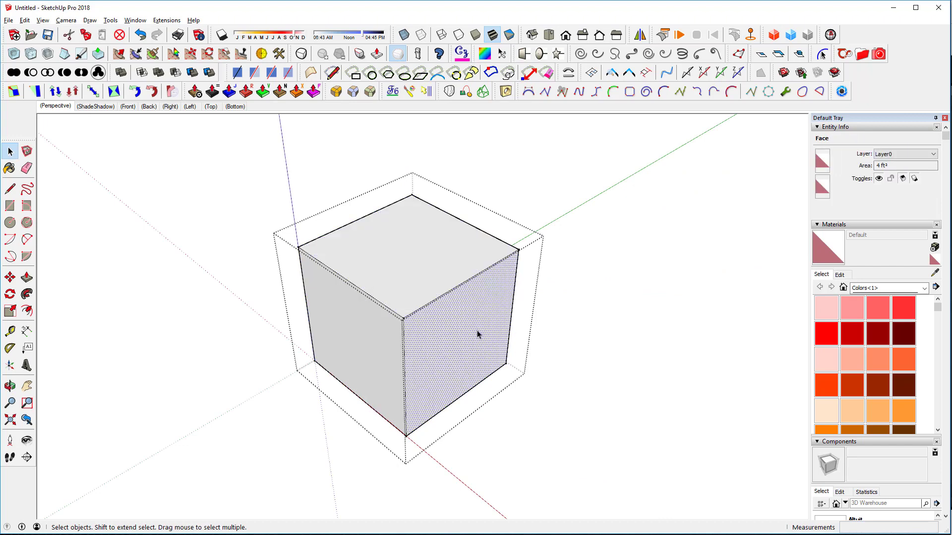
click(632, 280)
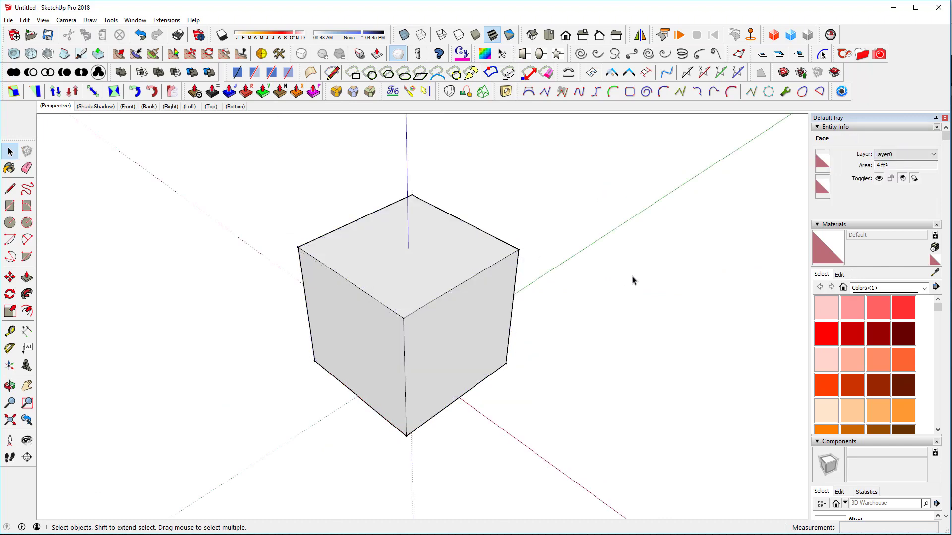
Select the cube group as a whole, enter it again and leave group editing.
click(465, 278)
middle_drag(557, 468, 490, 384)
double_click(457, 342)
click(584, 350)
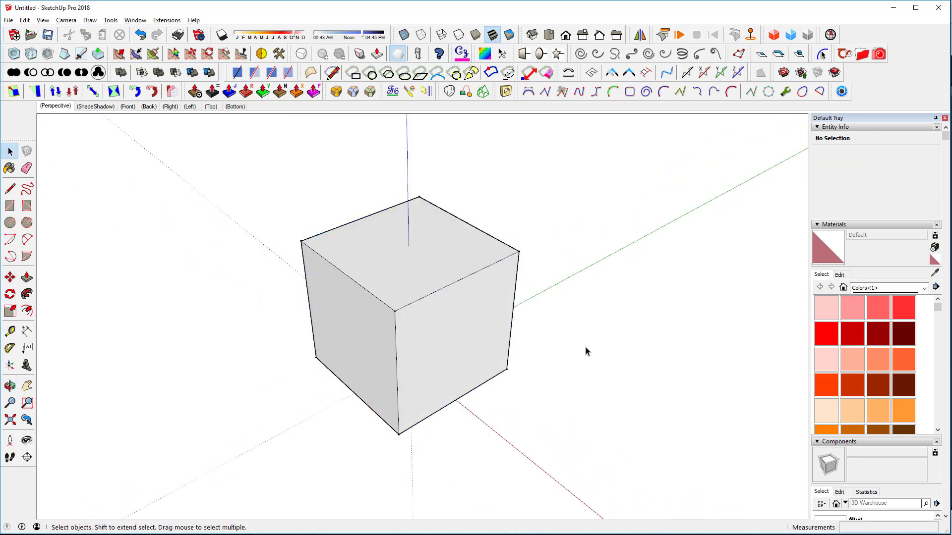
Switch to Blender, put the cube into Edit Mode and deselect all of its geometry.
key(alt+Tab)
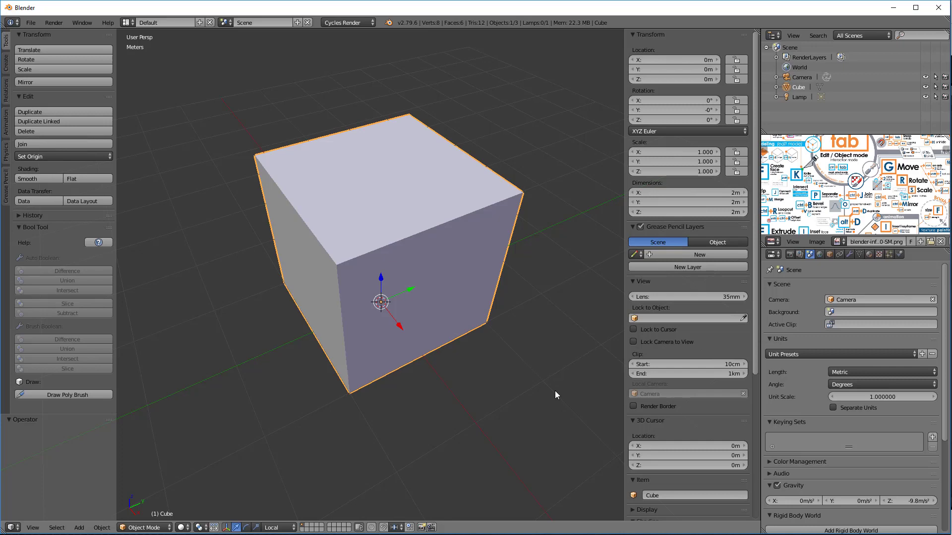
middle_drag(543, 357, 563, 353)
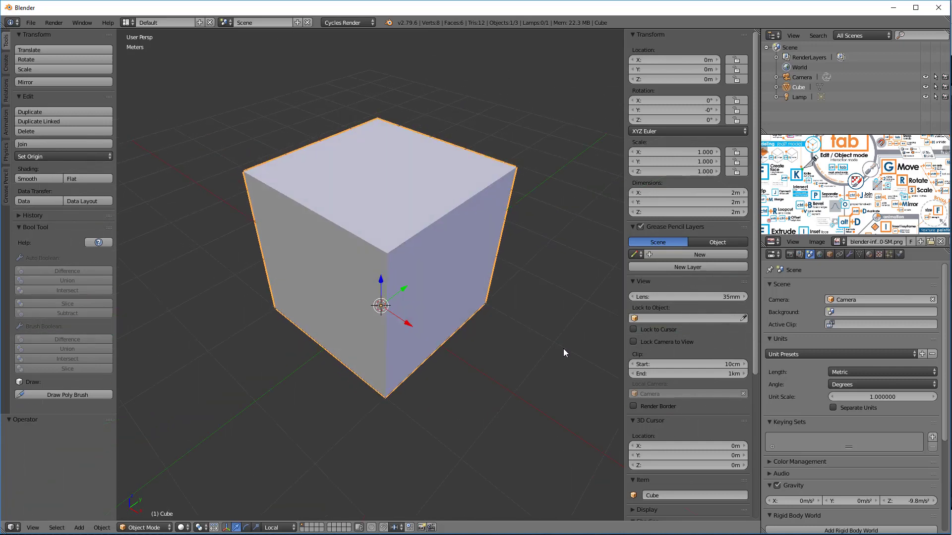
key(a)
key(a)
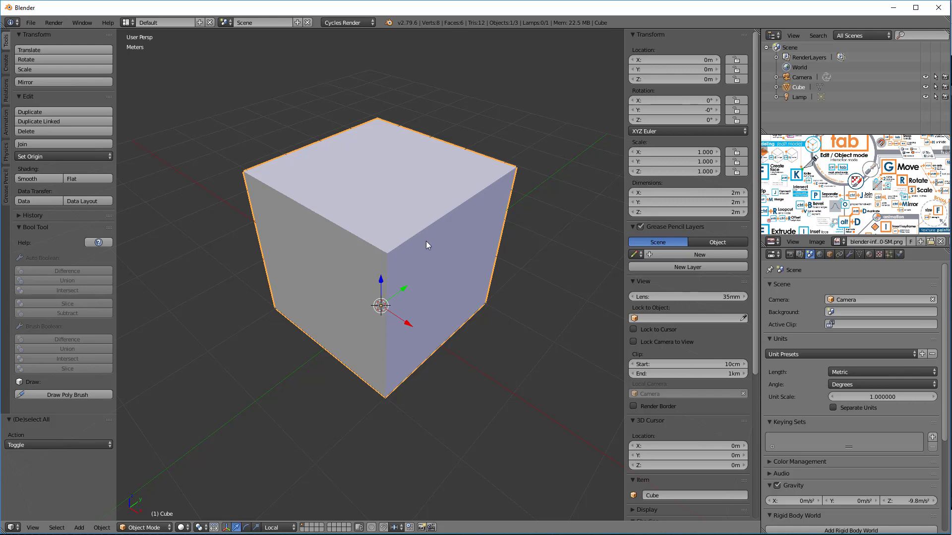
key(Tab)
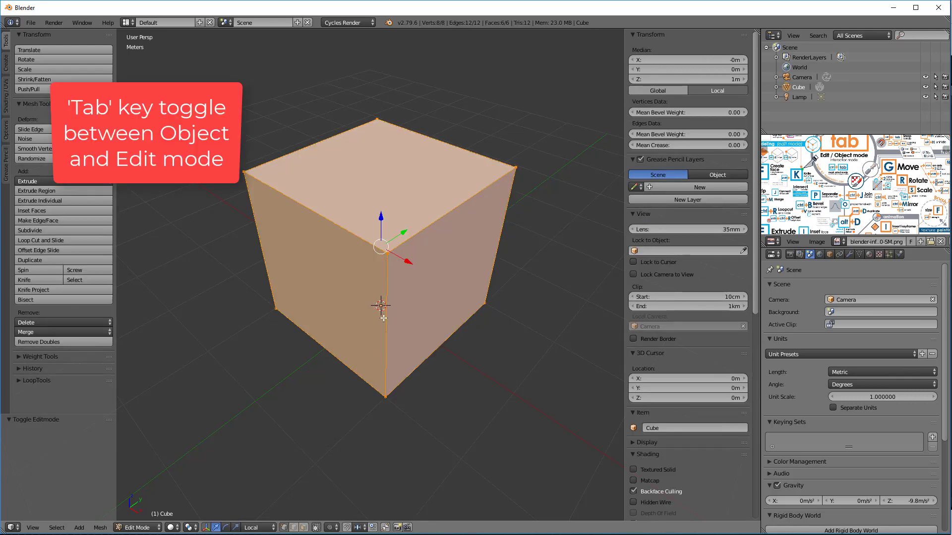
key(a)
middle_drag(465, 326, 377, 317)
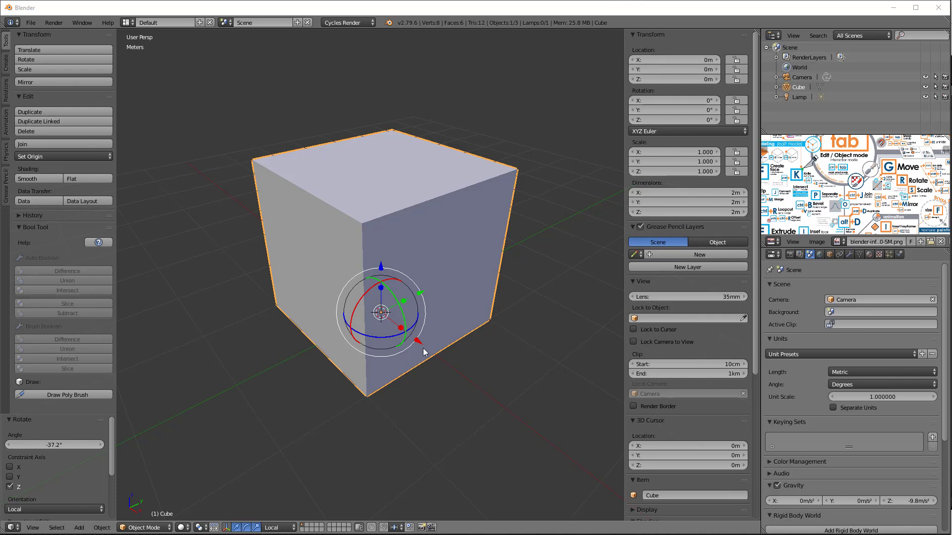
Show the translate, rotate and scale manipulators together on the cube in Object Mode.
click(236, 528)
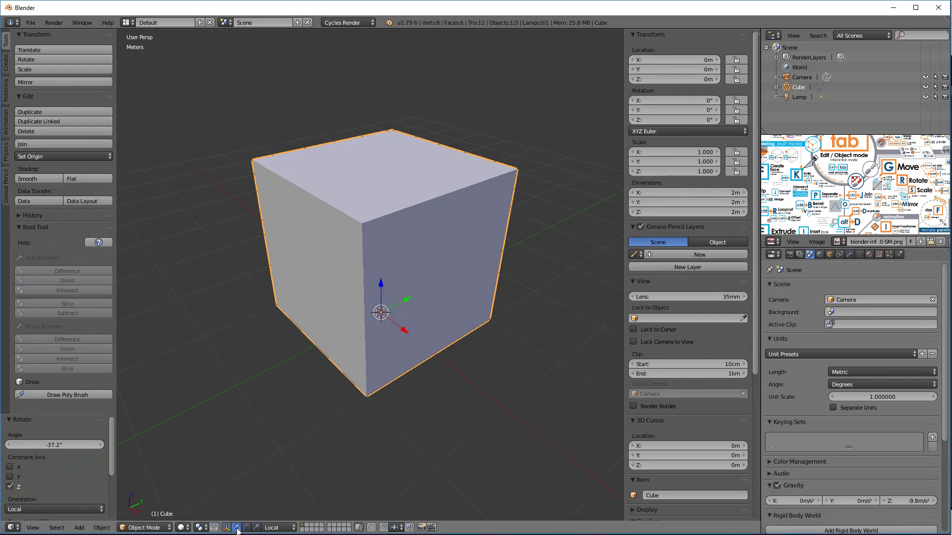
shift+click(246, 528)
shift+click(256, 528)
Scale the cube along its local Y axis to about 0.43, and reset its Y scale to 1.
drag(404, 304, 391, 310)
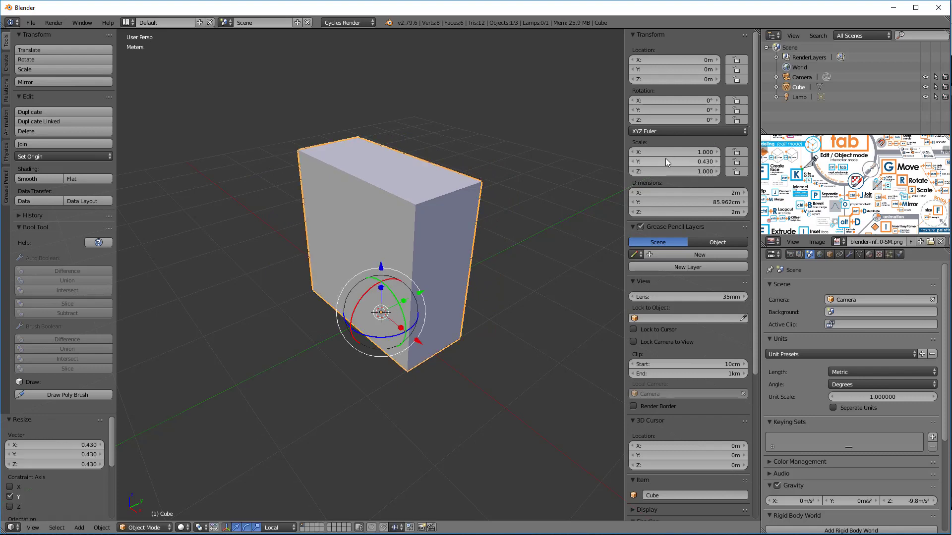
click(685, 164)
text(1)
key(Return)
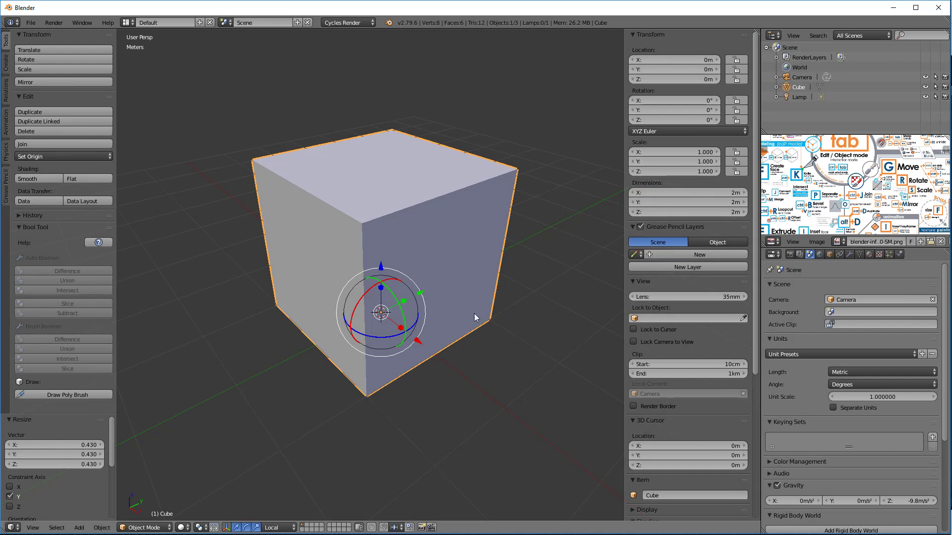
Rotate the cube about its local Z axis by about -20.4°, and reset its Z rotation to 0.
drag(415, 323, 421, 344)
click(706, 120)
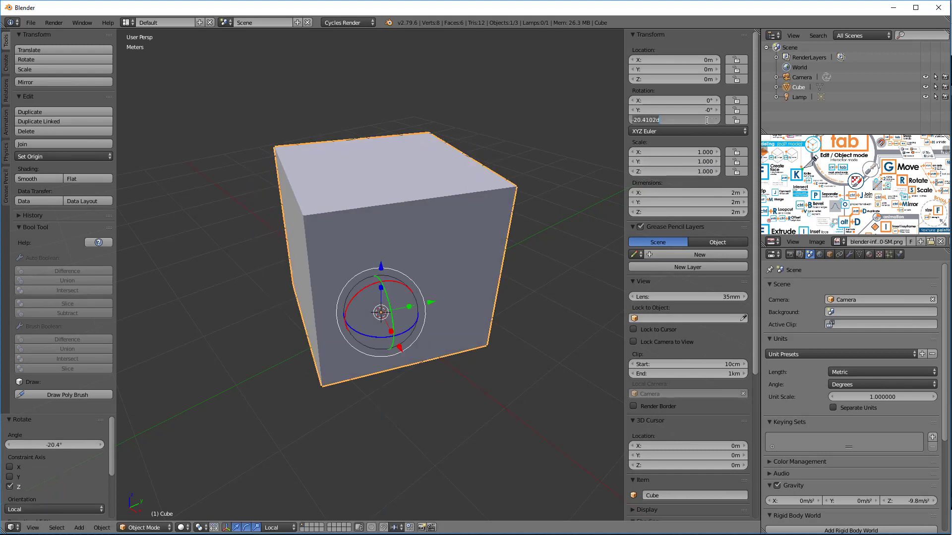
text(0)
key(Return)
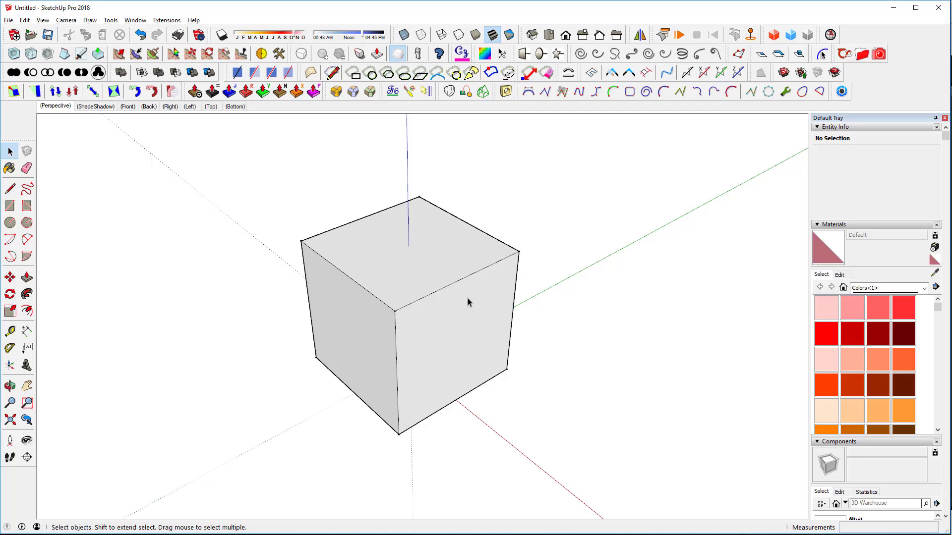
Switch to SketchUp and stretch the cube group outward along the red axis with the Scale tool.
click(466, 299)
mouse_move(491, 332)
middle_down()
mouse_move(487, 307)
mouse_move(486, 320)
middle_up()
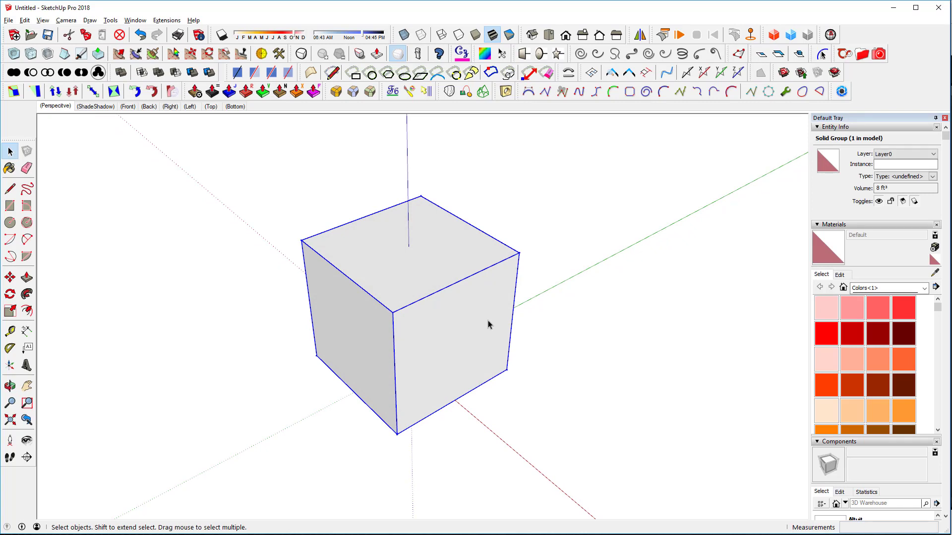
key(s)
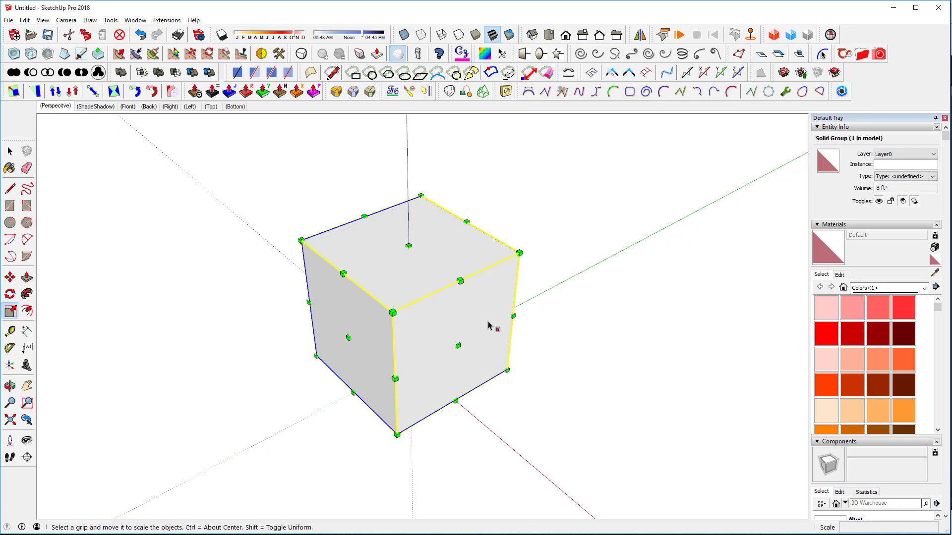
drag(457, 347, 537, 394)
key(space)
middle_drag(651, 264, 494, 361)
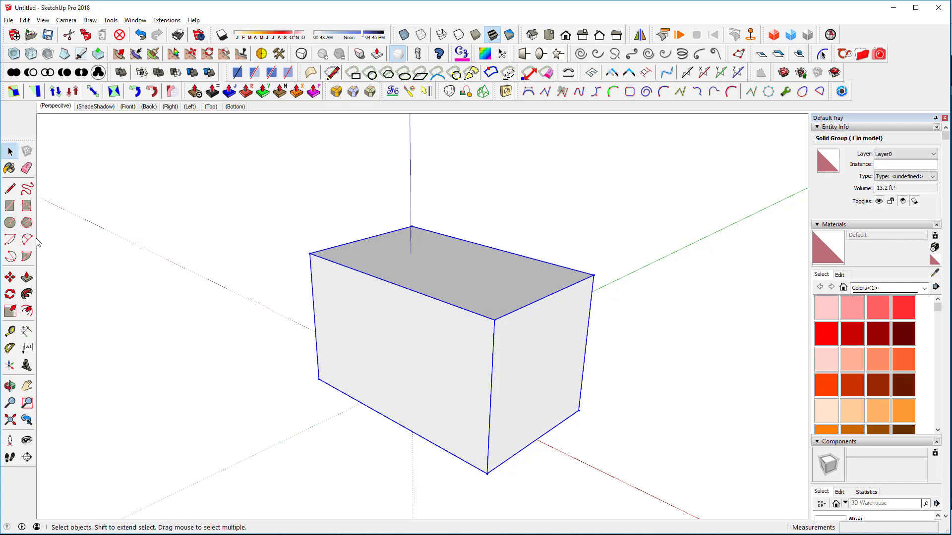
Rotate the stretched box 60 degrees about the vertical axis, using a pivot on its top face.
key(q)
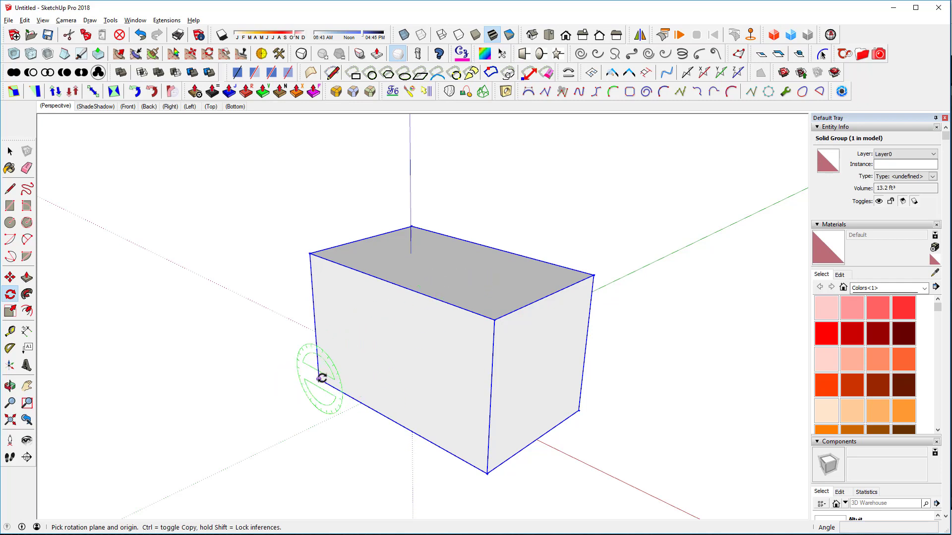
click(461, 265)
click(650, 320)
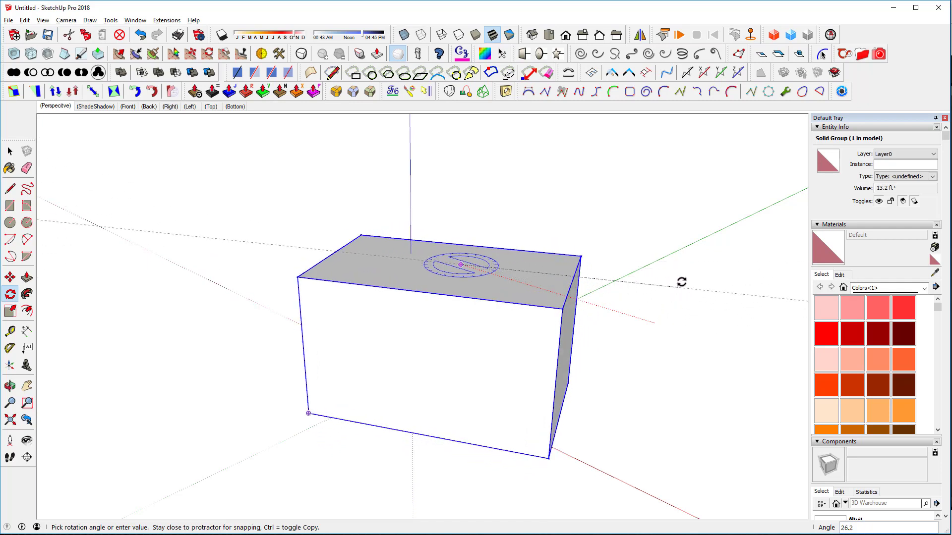
click(677, 259)
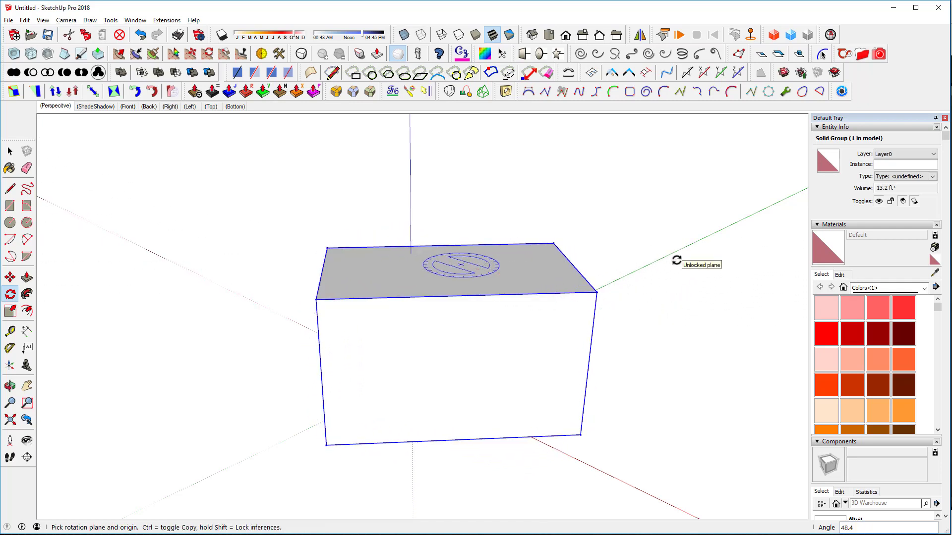
key(Return)
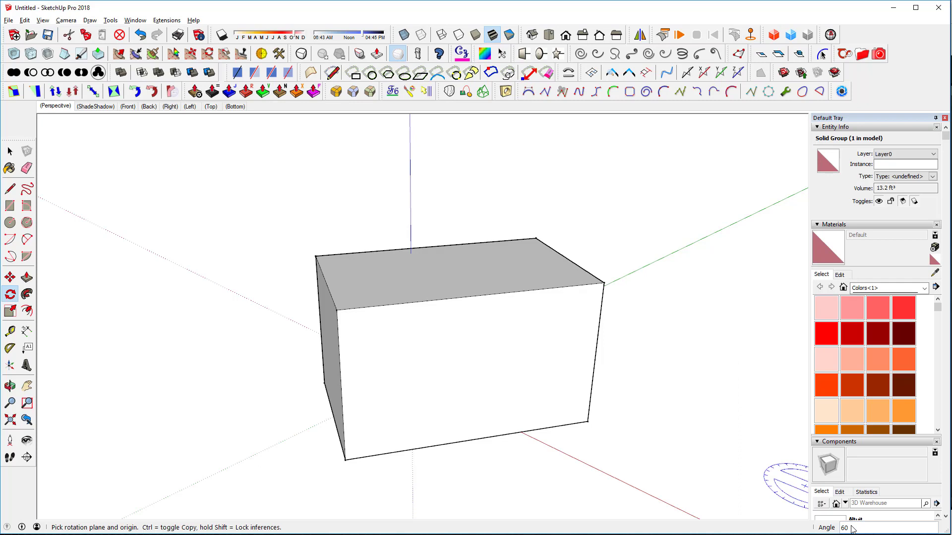
click(10, 151)
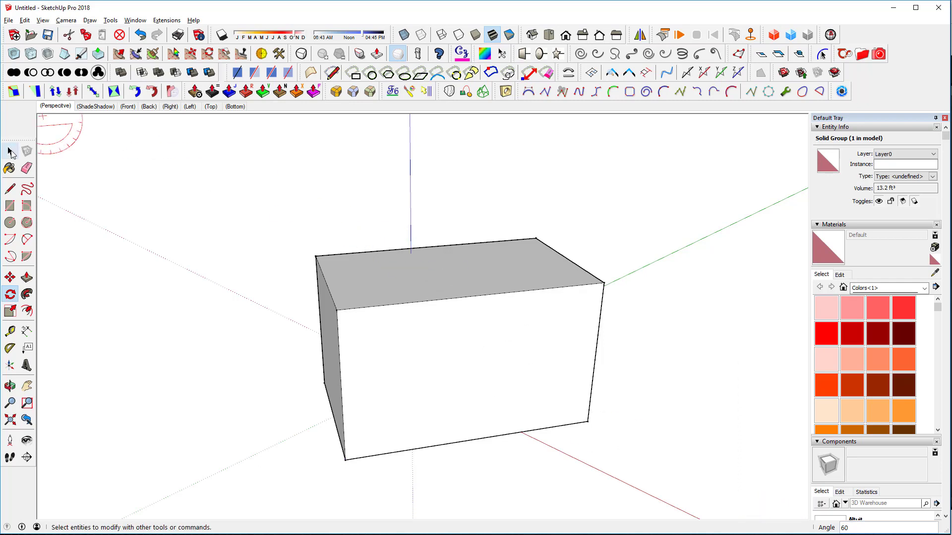
middle_drag(512, 254, 474, 297)
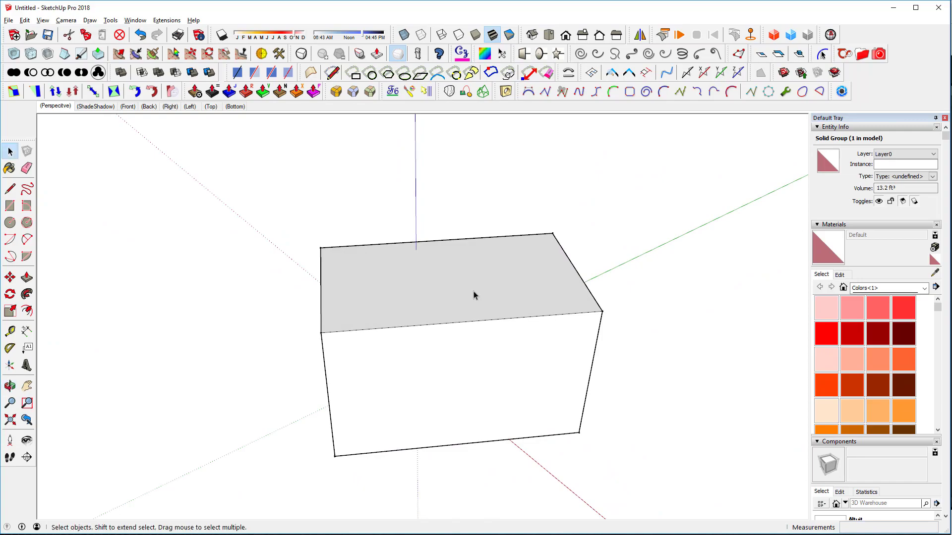
Switch to Blender and rotate the cube 45° about its local Z axis.
key(alt+Tab)
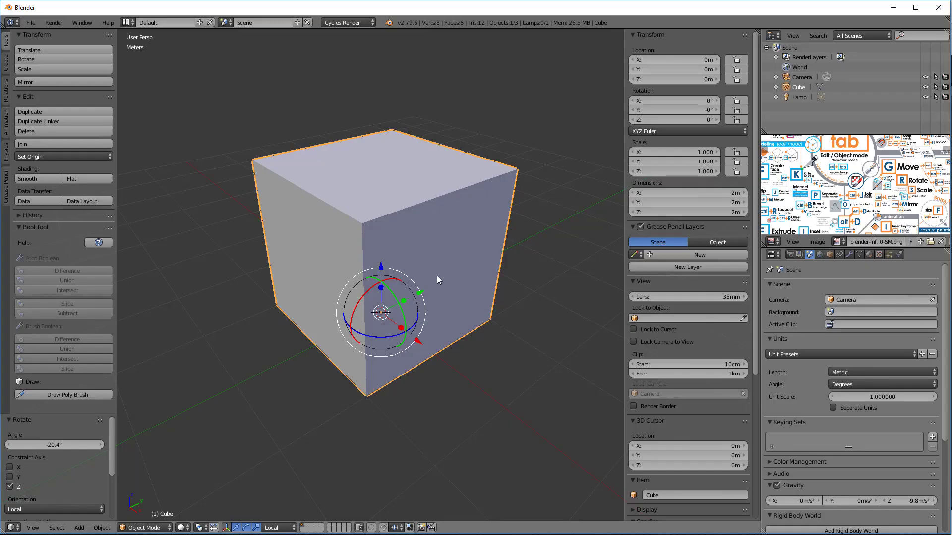
drag(415, 326, 468, 432)
text(45)
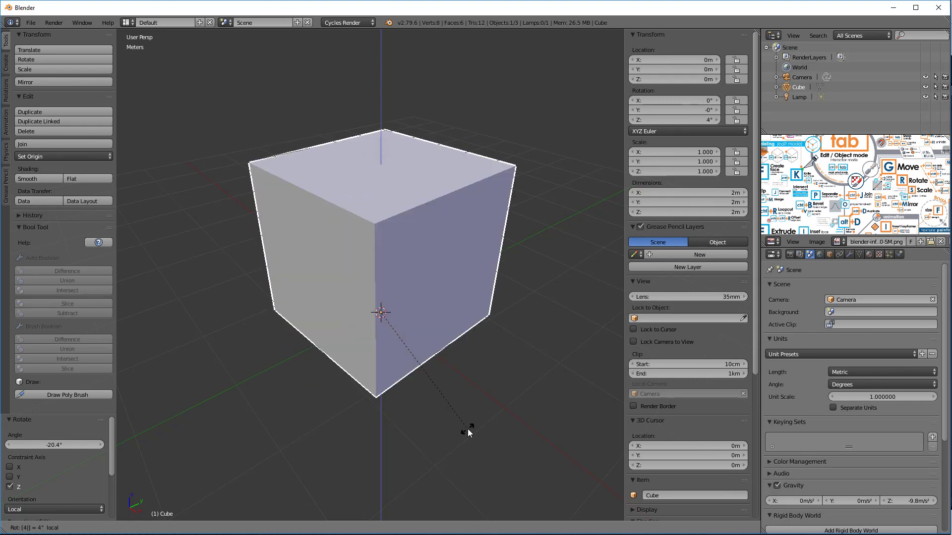
key(Return)
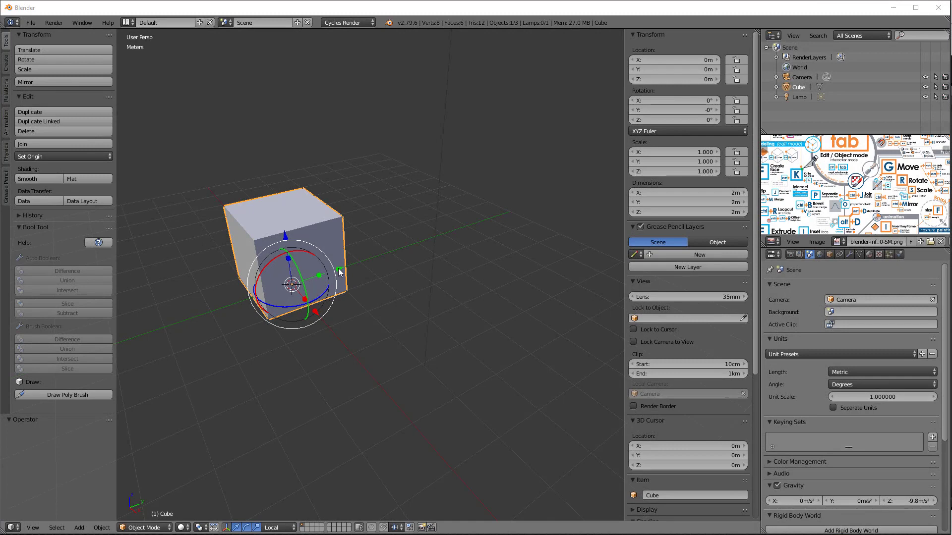
Move the cube 1 m along its local Y axis, and move it a further 2 m the same way.
drag(341, 273, 415, 255)
key(1)
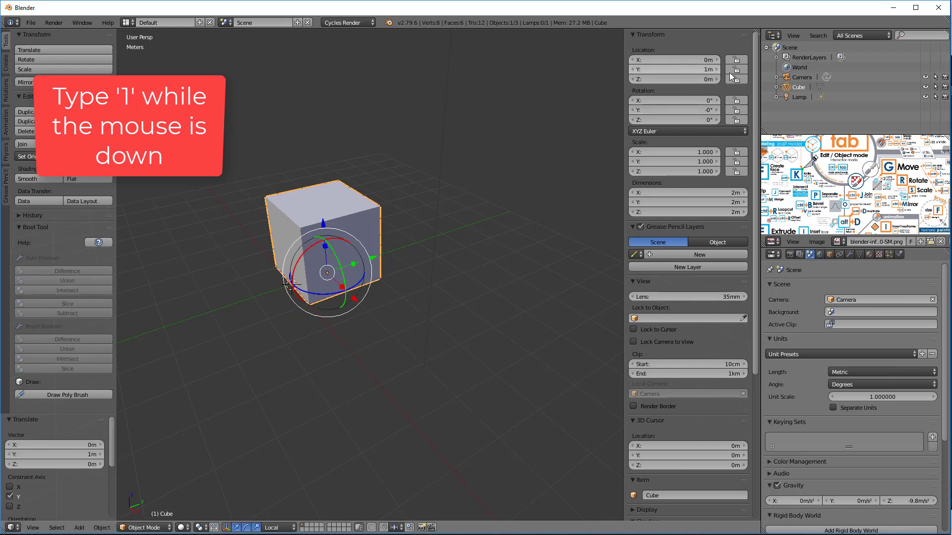
drag(375, 260, 443, 241)
key(2)
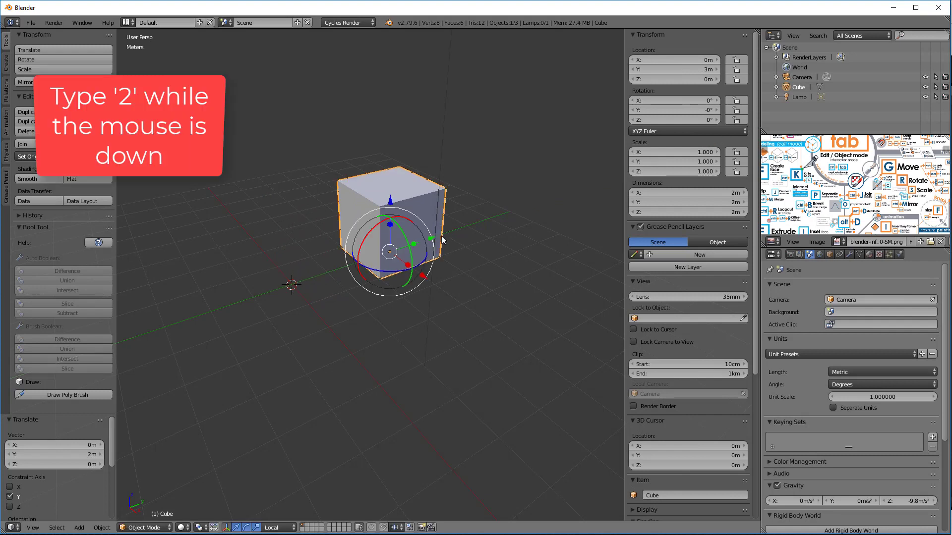
Reset the cube's Y location to 0.
click(707, 71)
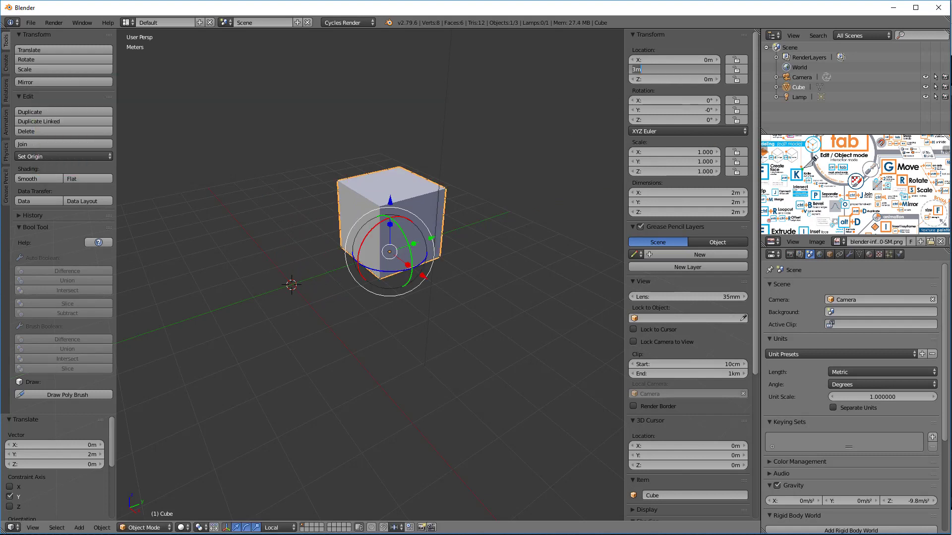
text(0)
key(Return)
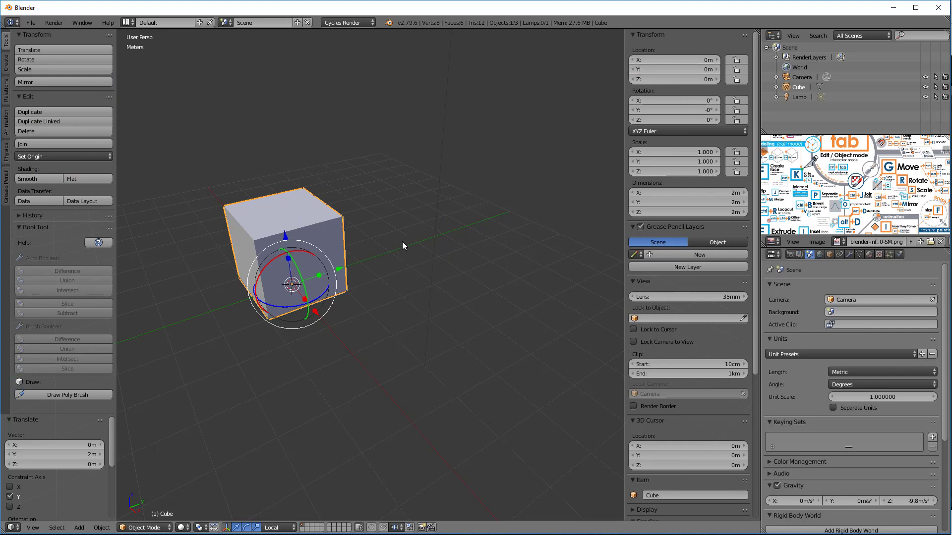
Rotate the cube exactly 45° about its local Z axis with the rotate manipulator.
drag(323, 297, 434, 295)
text(45)
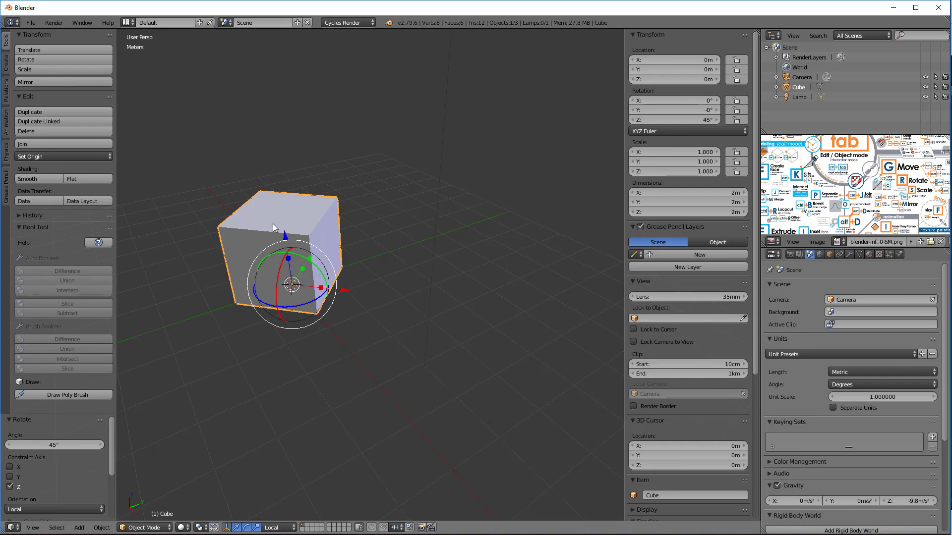
scroll(265, 208, up, 2)
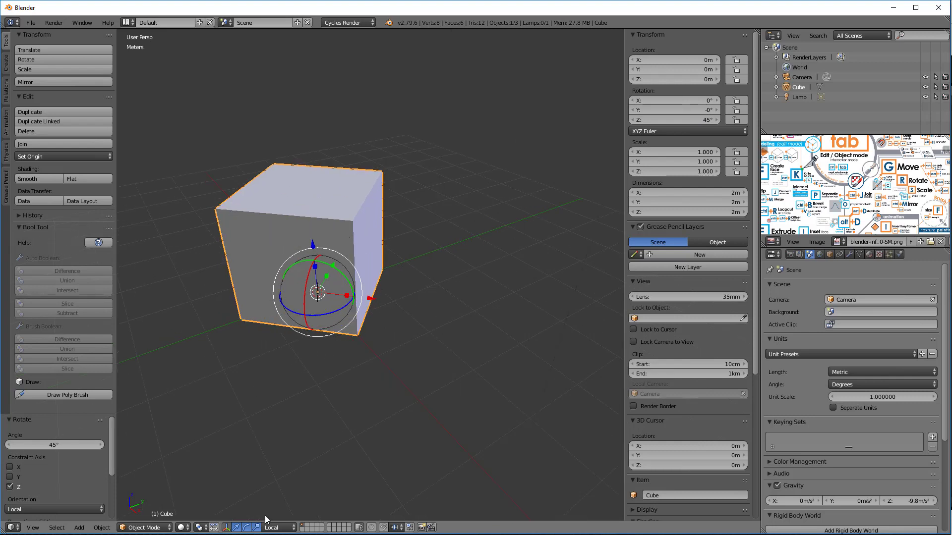
Limit the cube's manipulator to the translate arrows and choose a transform orientation for it.
shift+click(246, 529)
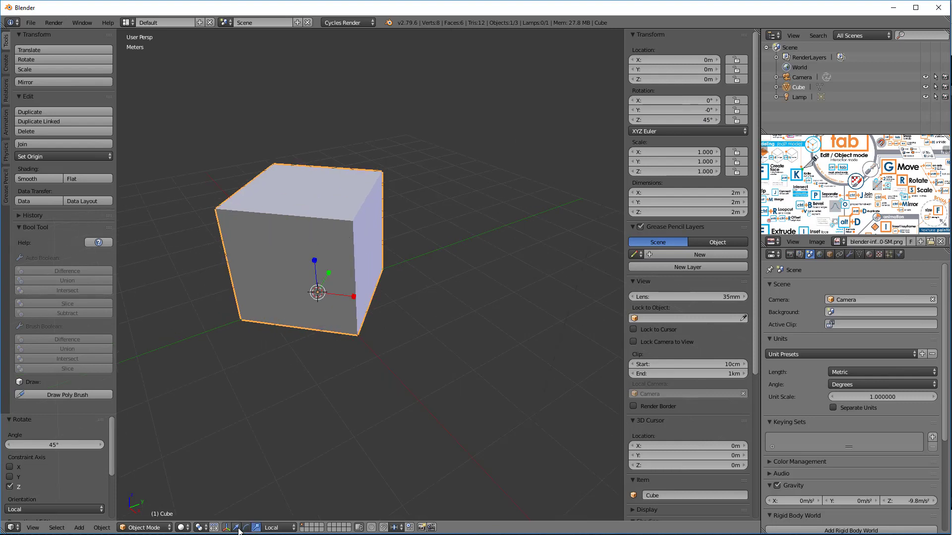
middle_drag(369, 291, 411, 384)
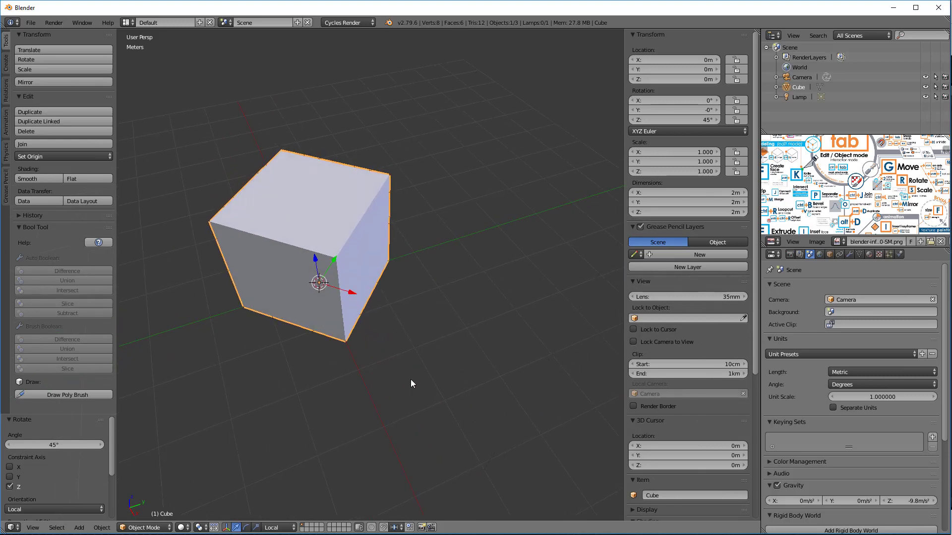
click(281, 530)
click(281, 518)
middle_drag(308, 451, 327, 432)
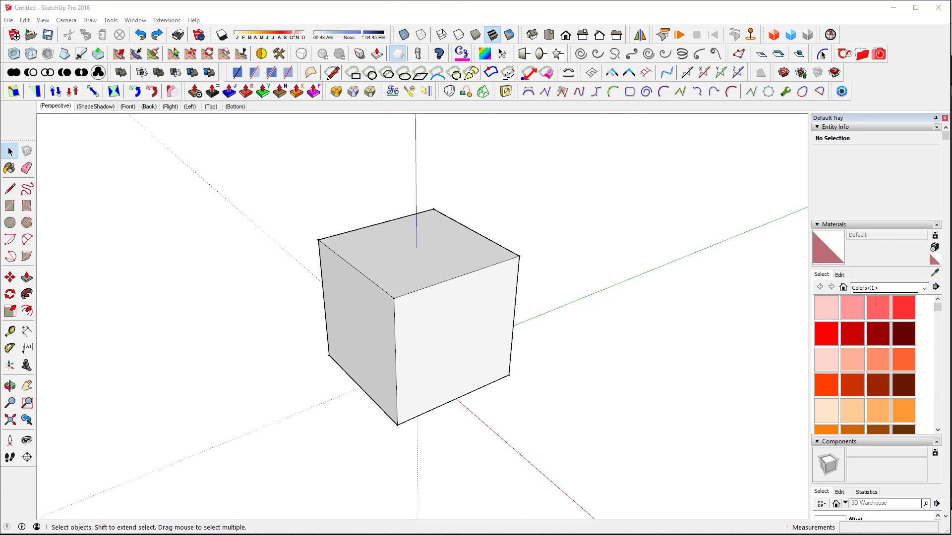
In SketchUp, open the cube group for editing, round the upper edge of its left-hand side, and leave the group.
double_click(429, 325)
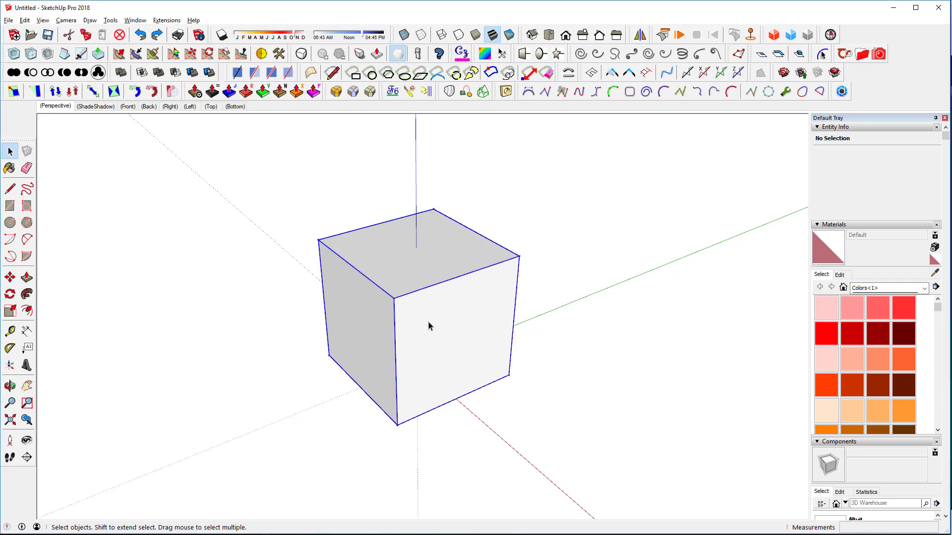
click(364, 278)
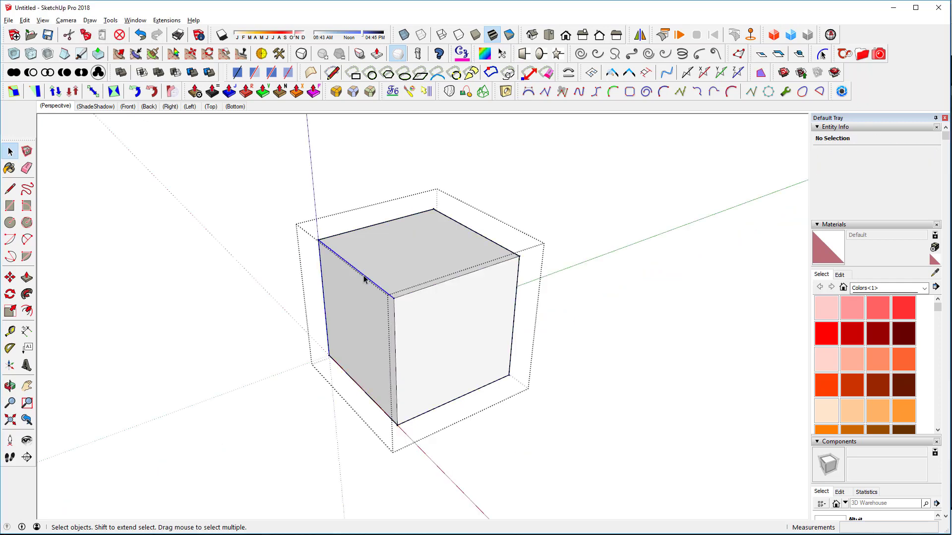
key(ctrl+r)
key(Return)
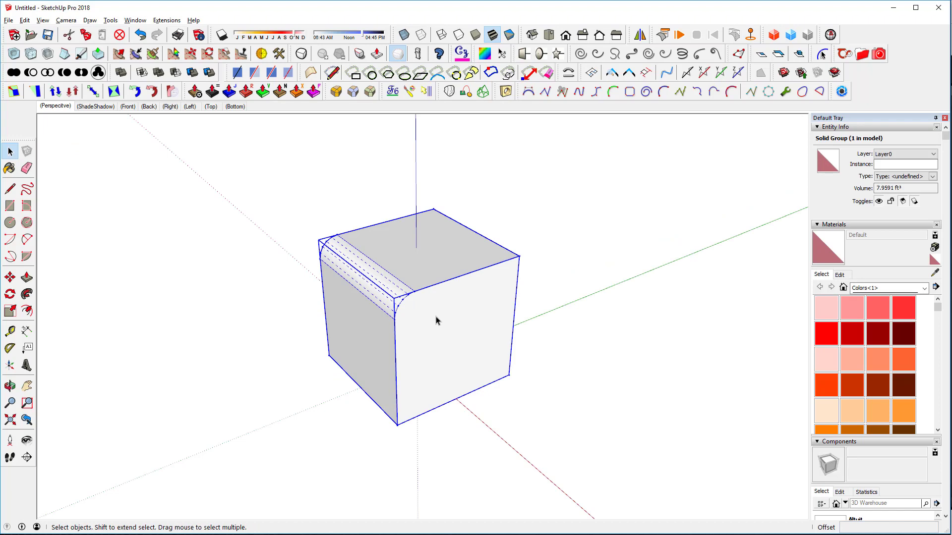
Stretch the rounded cube group lengthwise along the green axis with the Scale tool.
key(s)
drag(353, 329, 203, 350)
key(space)
middle_drag(227, 283, 306, 263)
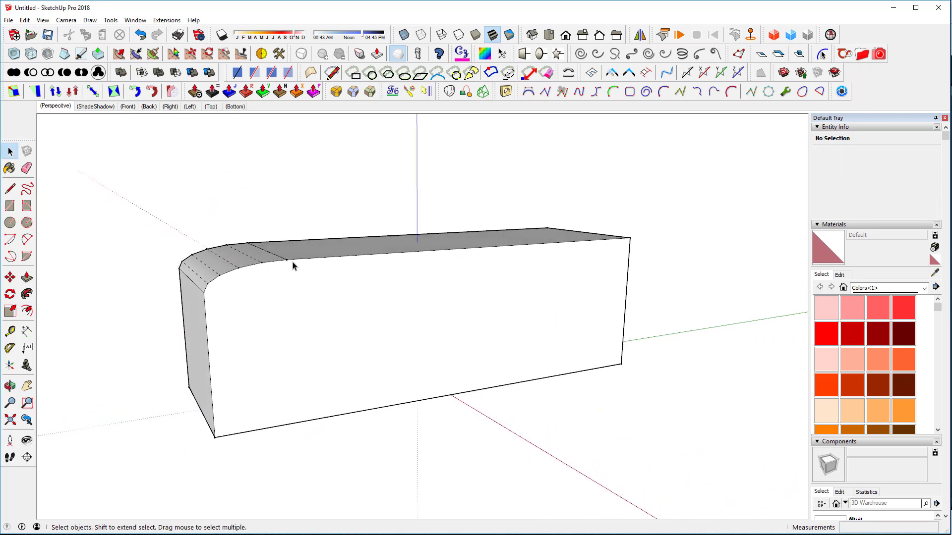
middle_drag(352, 301, 351, 372)
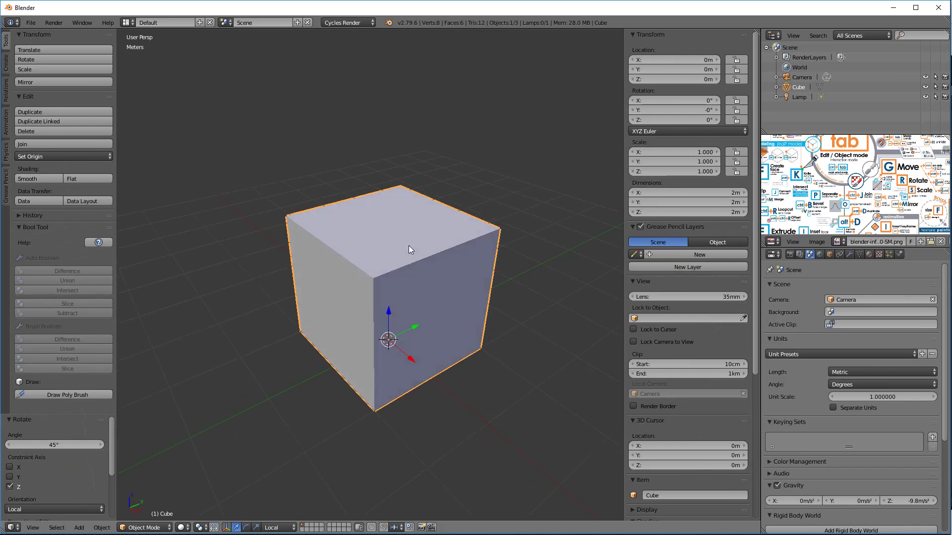
In Blender, switch the manipulator to scale handles, enter Edit Mode with edge selection, and select the cube's upper left edge.
click(257, 528)
key(Tab)
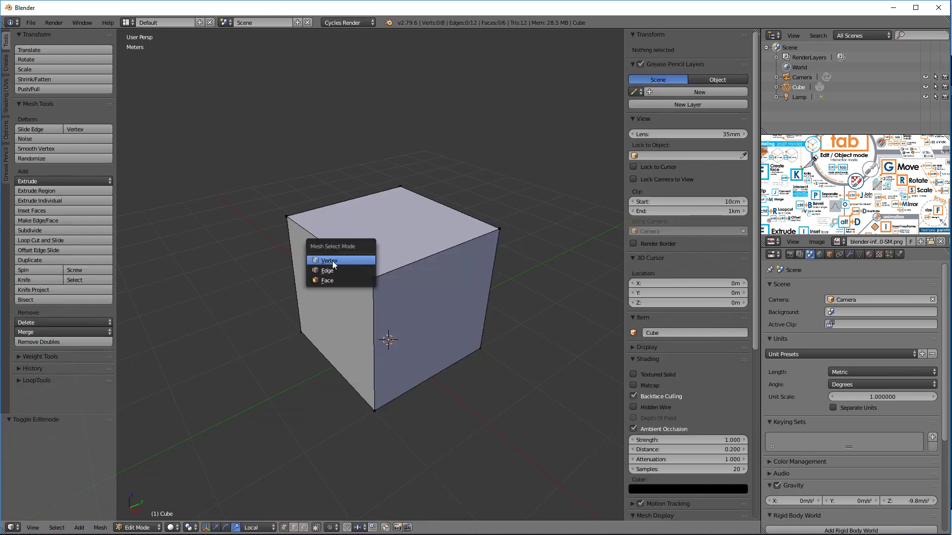
click(333, 272)
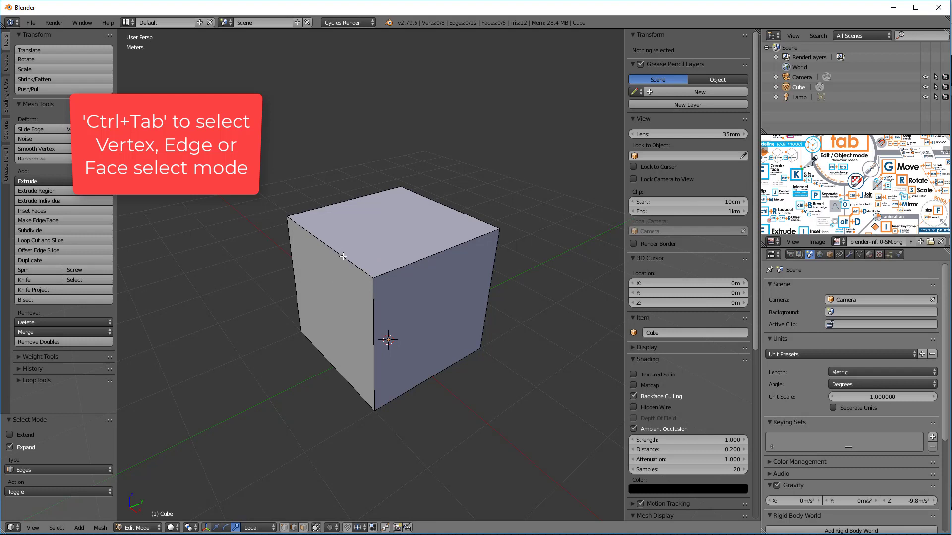
right_click(343, 256)
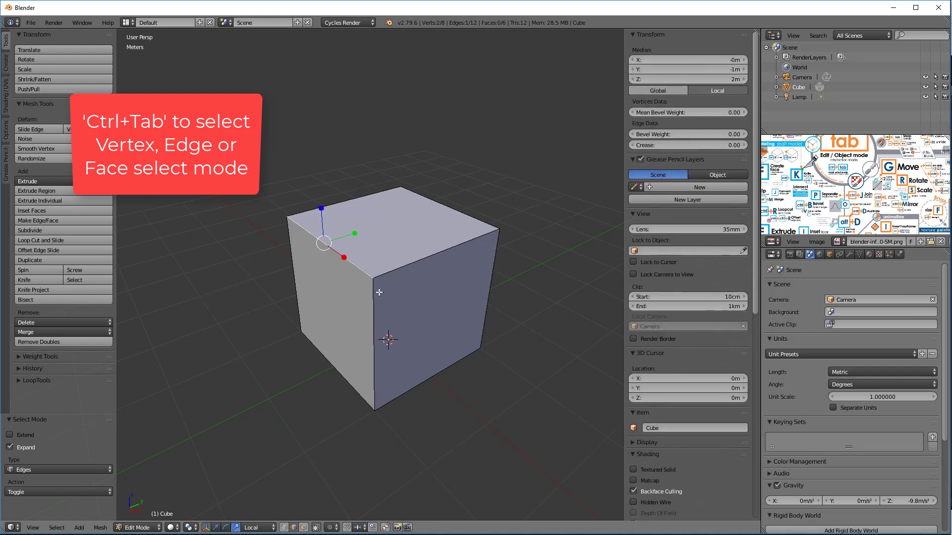
Bevel the selected edge by about 0.35 with 7 segments and return to Object Mode.
key(ctrl+b)
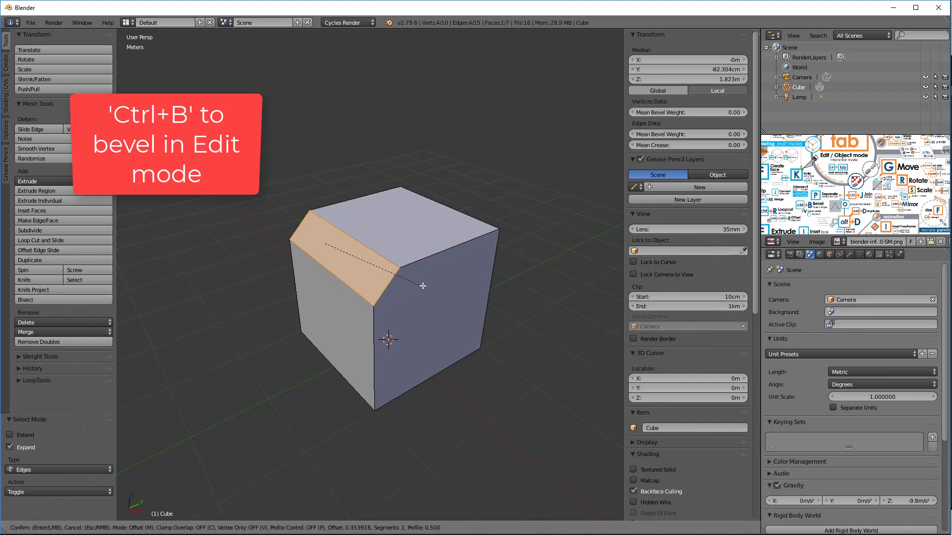
scroll(419, 287, up, 3)
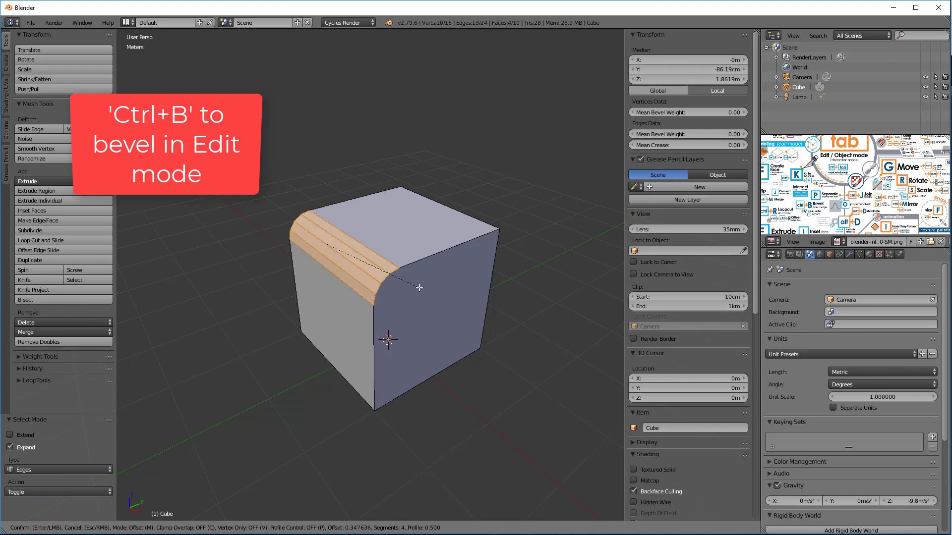
scroll(419, 287, up, 3)
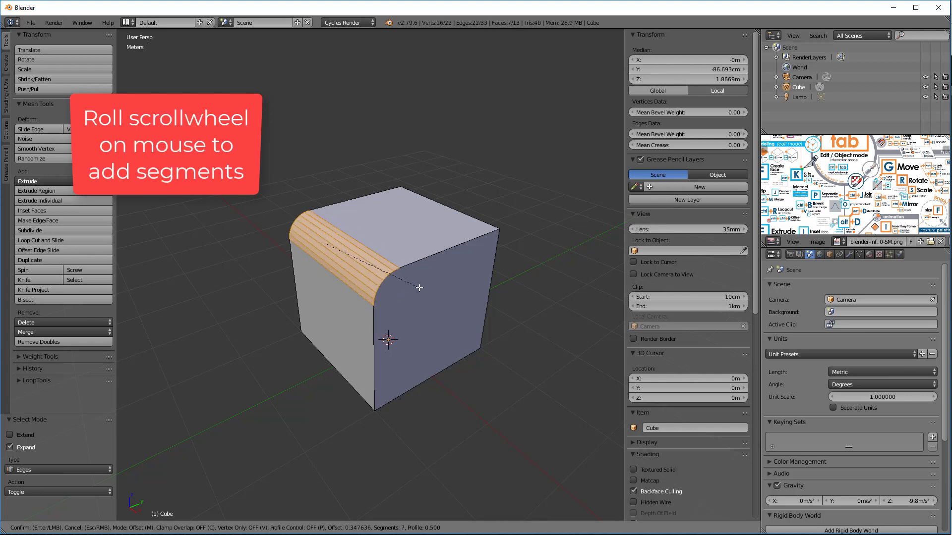
click(420, 288)
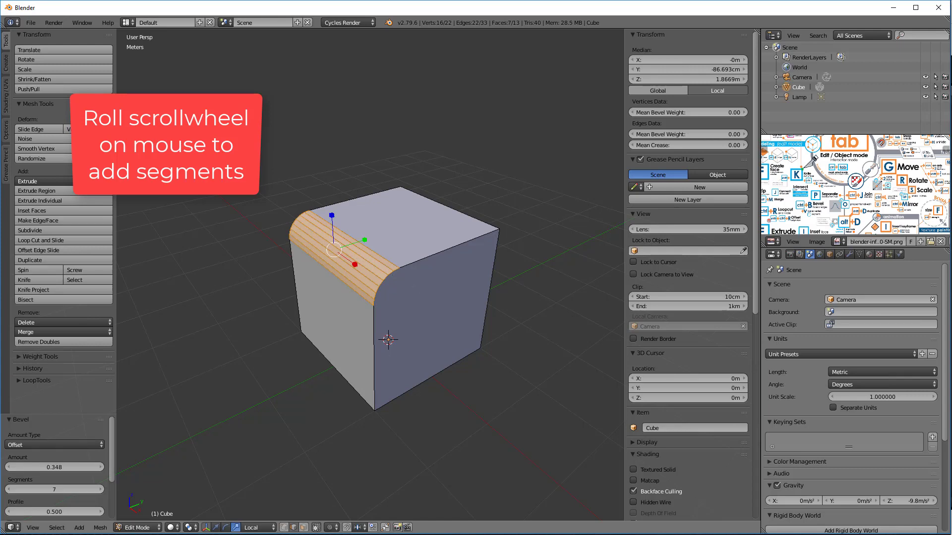
key(Tab)
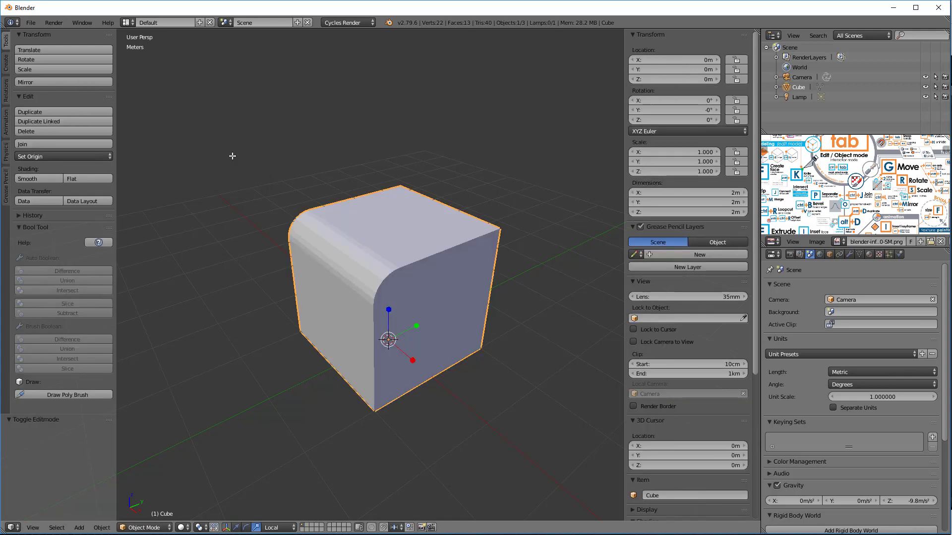
Scale the bevelled cube along its local Y axis by a factor of about 2.4.
key(s)
key(y)
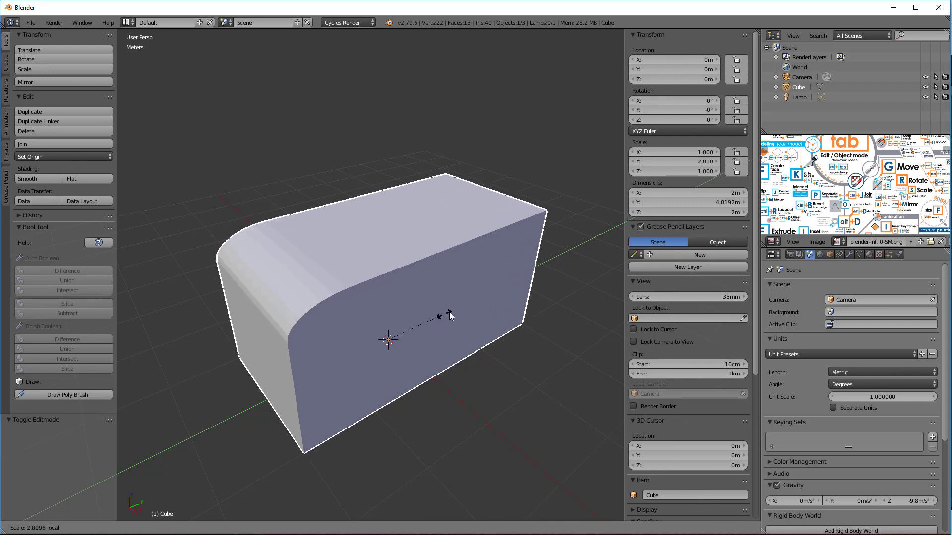
click(455, 309)
middle_drag(469, 352, 483, 377)
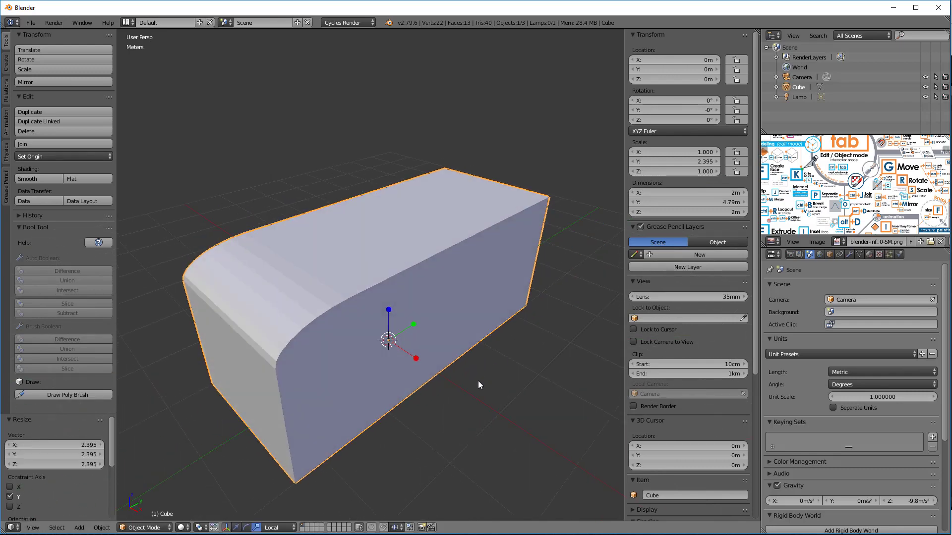
Set the cube's Y scale to 1.
click(704, 162)
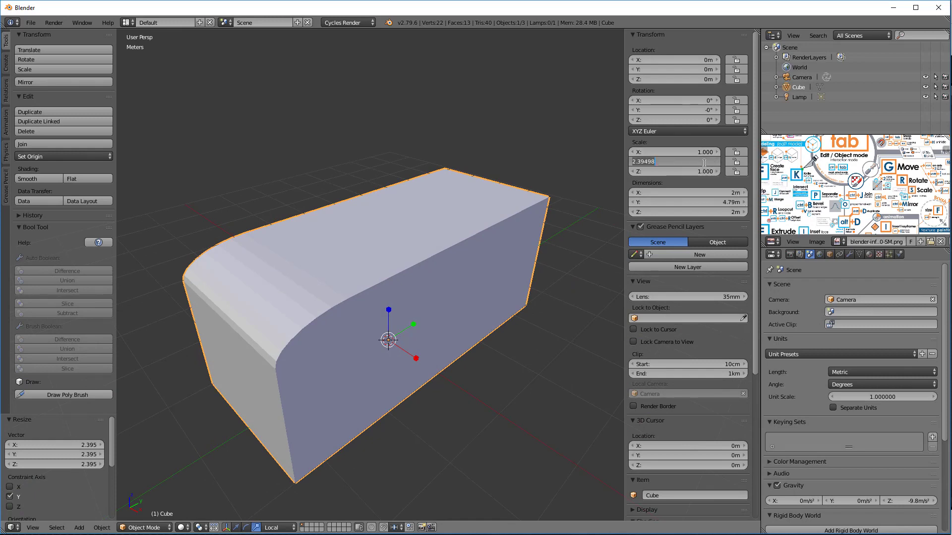
text(1)
key(Return)
middle_drag(565, 201, 464, 250)
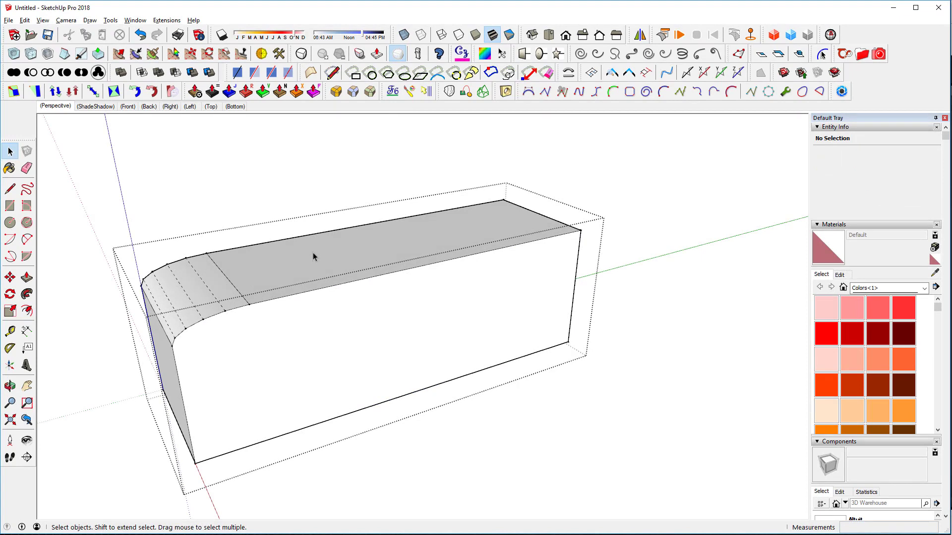
In SketchUp, push/pull the flat top face inside the stretched group upward by about 0.97'.
key(p)
drag(308, 261, 304, 198)
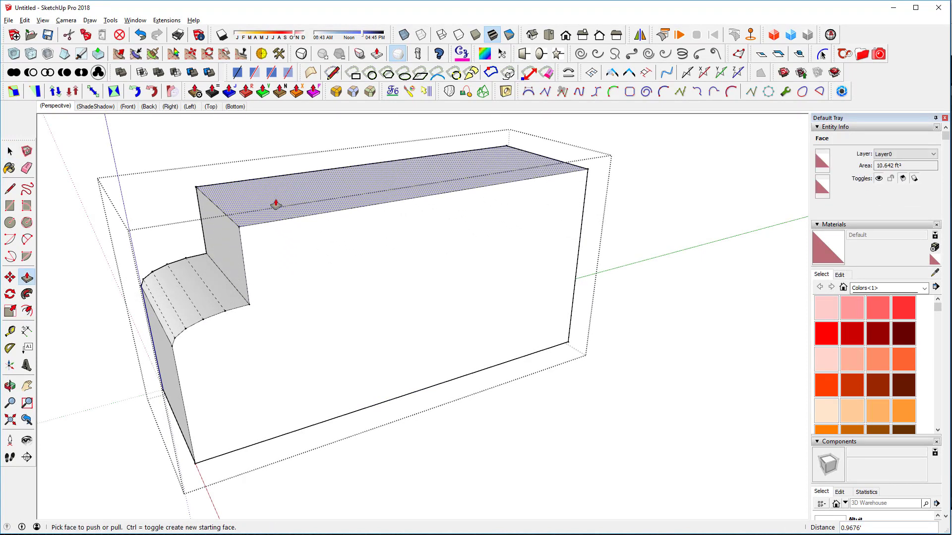
key(space)
Round the front upper edge of the raised block with a 0.3' offset and 5 segments.
click(234, 222)
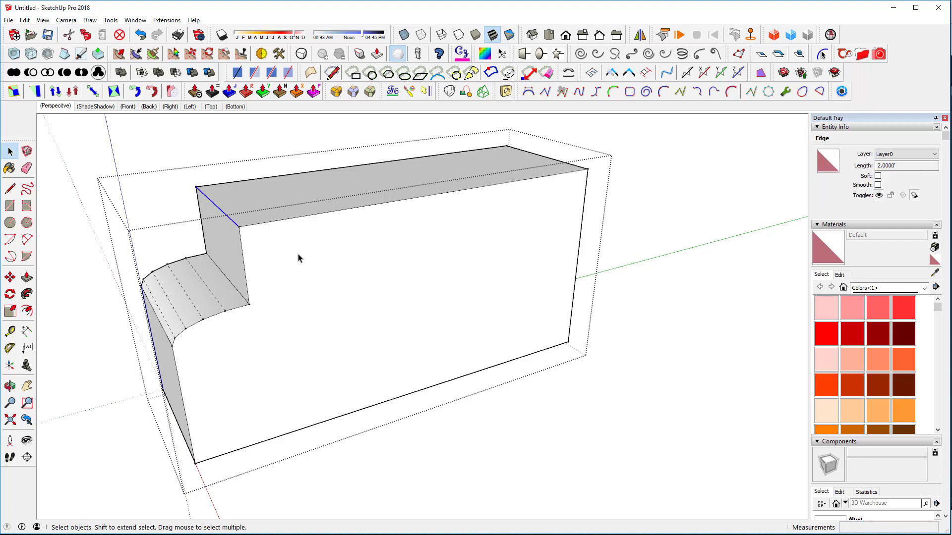
key(alt+r)
key(Return)
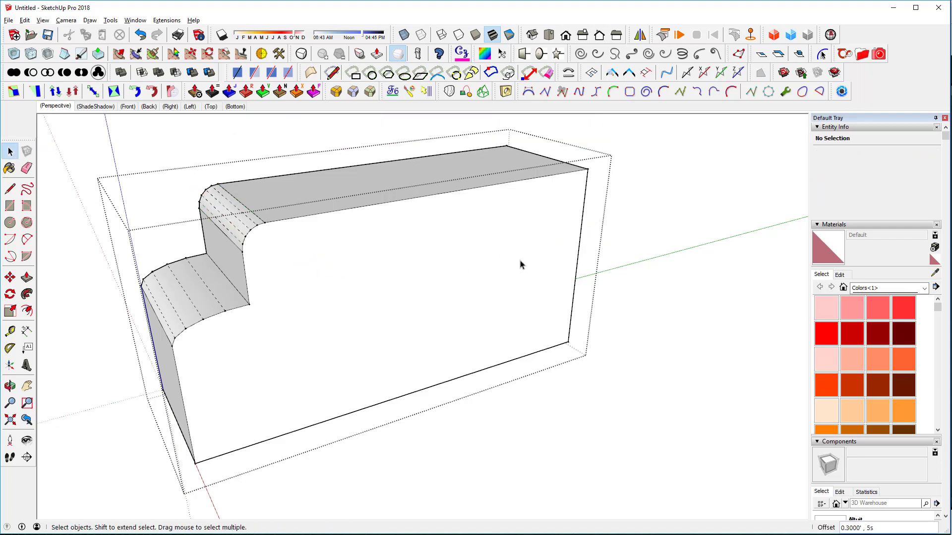
Select the long side face and examine the two rounded corners from the Right view.
click(487, 261)
key(3)
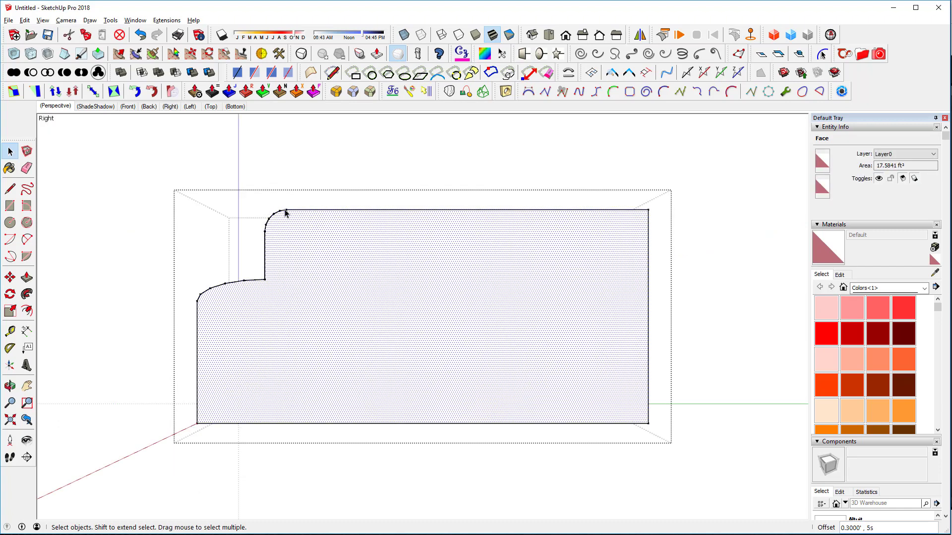
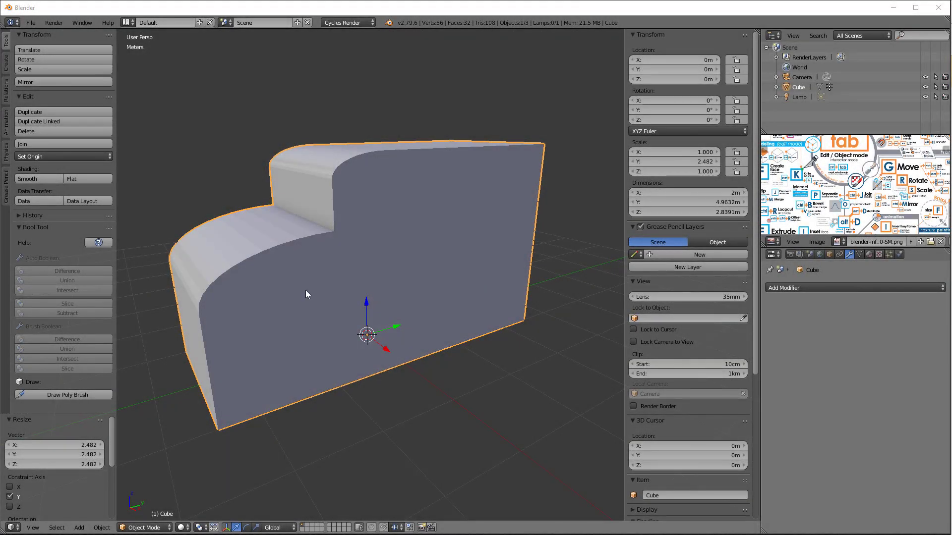
In Blender, delete the stepped, rounded object and add a new mesh cube at the origin.
key(x)
click(297, 291)
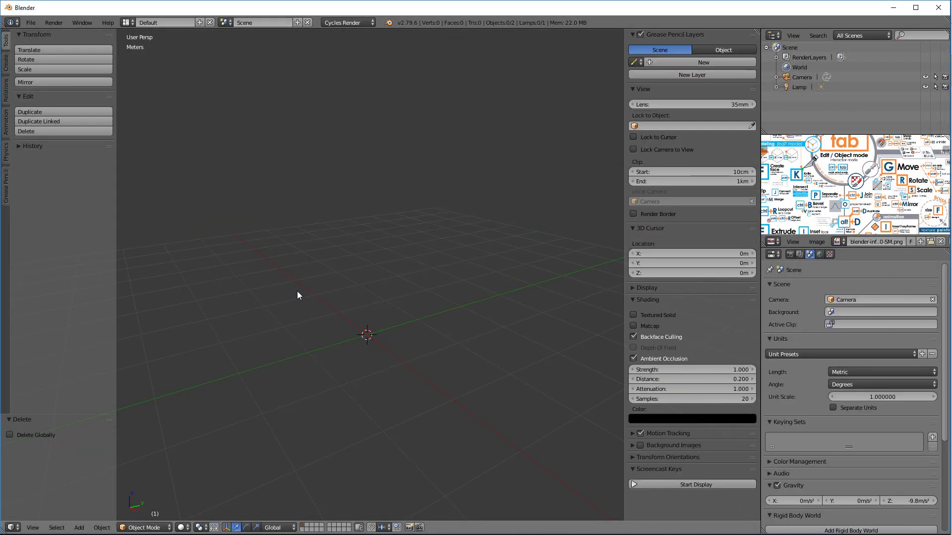
click(6, 67)
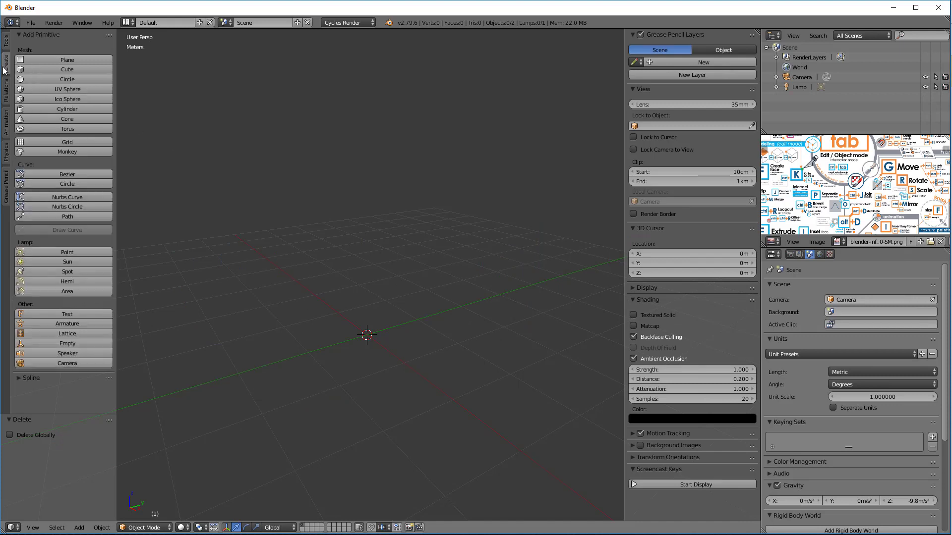
click(80, 70)
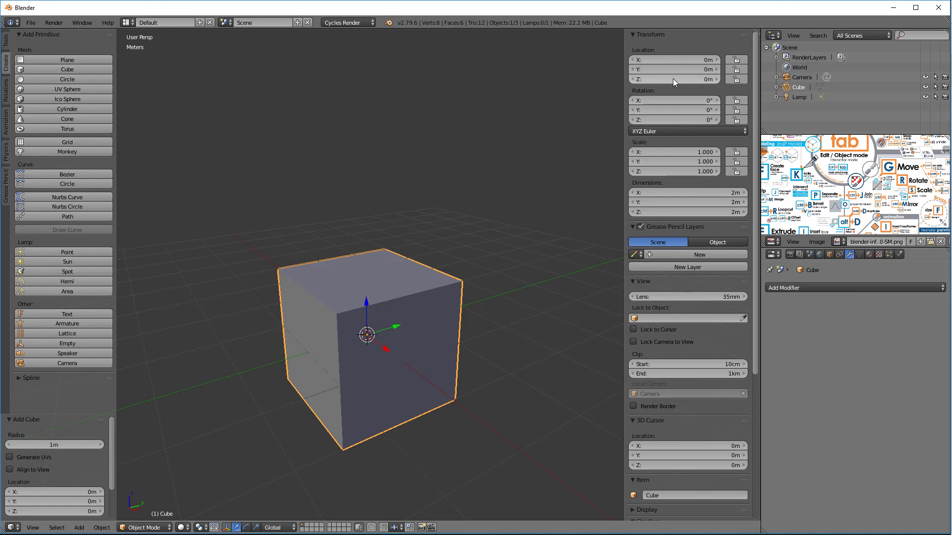
Set the new cube's Z location to 1 m and its Y scale to 2.4.
click(702, 80)
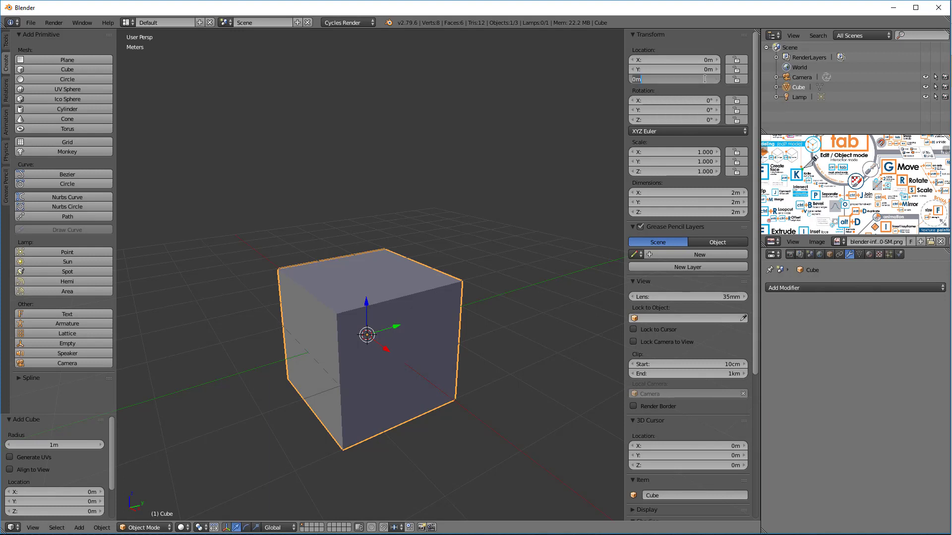
text(1)
key(Return)
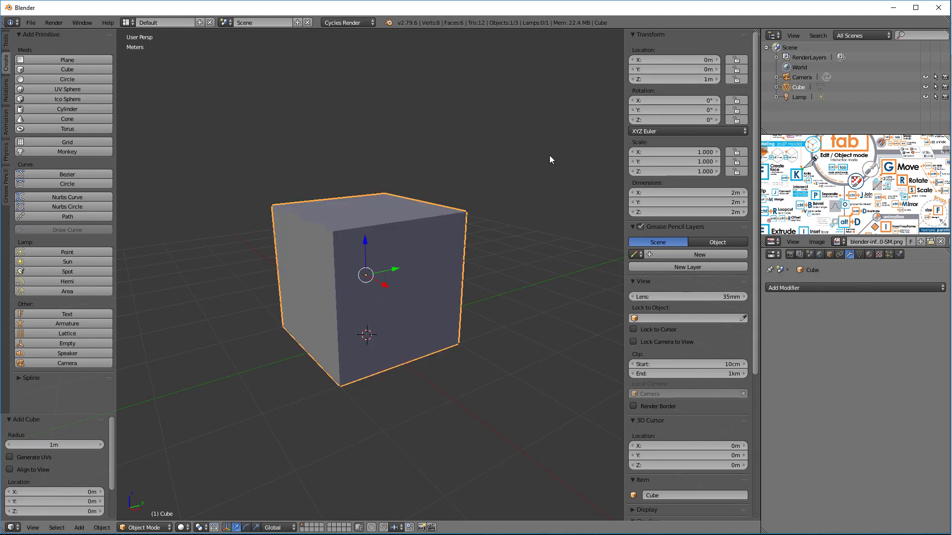
middle_drag(550, 156, 506, 175)
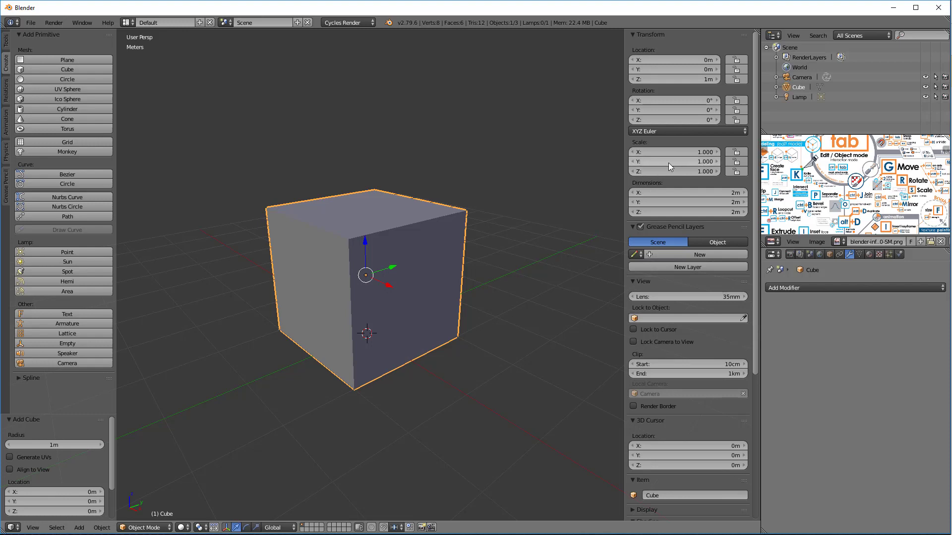
drag(661, 167, 748, 167)
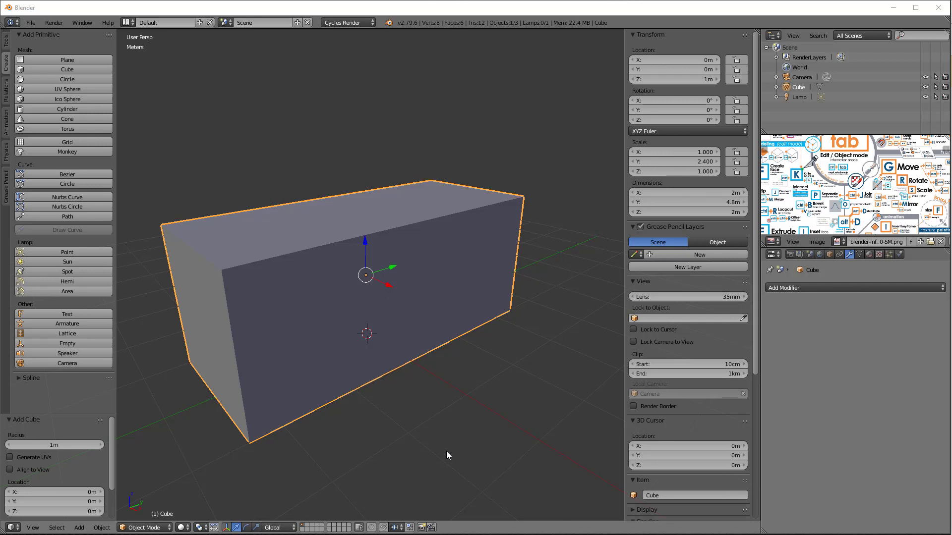
Apply only the scale transform to the stretched cube, and undo that application.
key(ctrl+a)
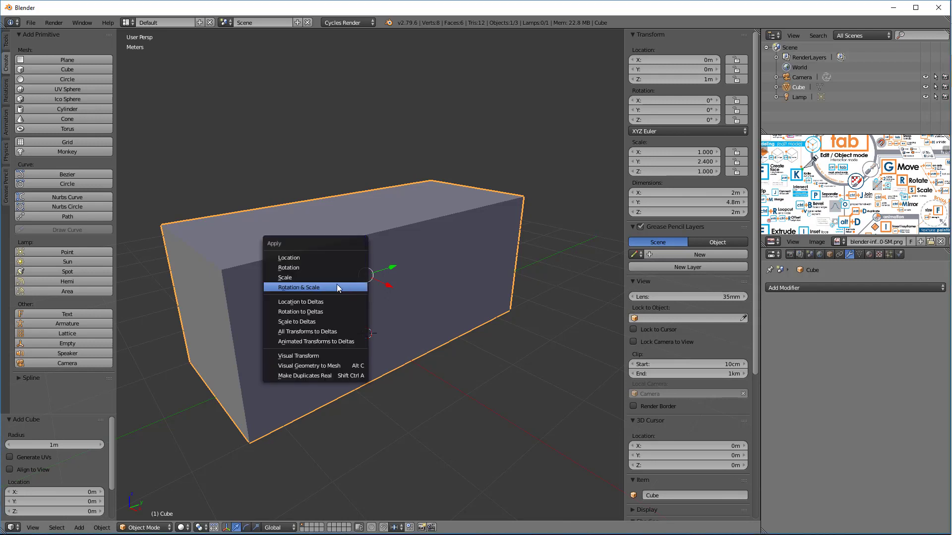
click(301, 277)
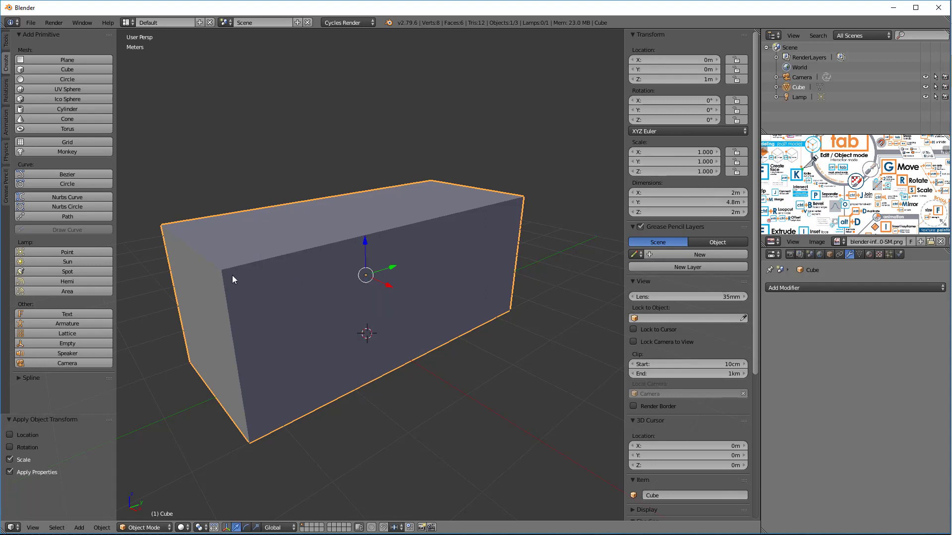
key(ctrl+z)
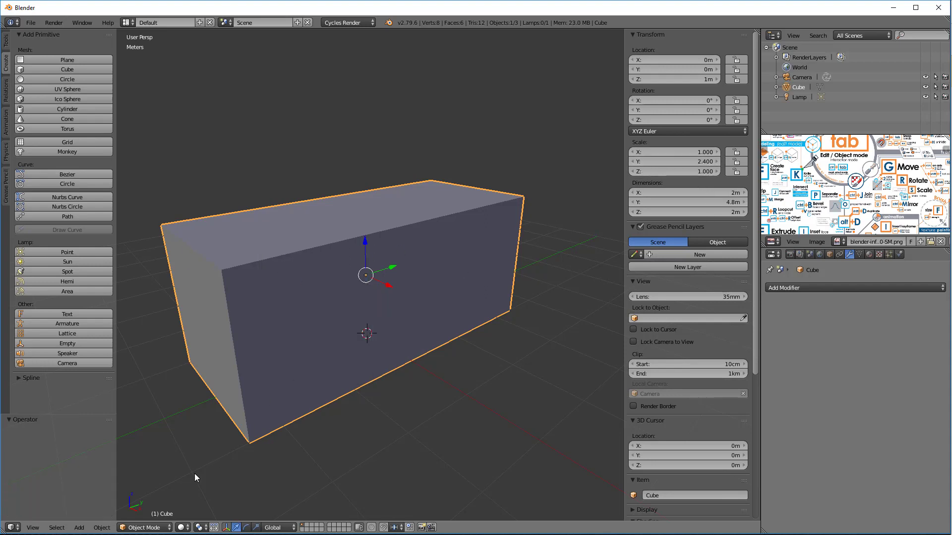
Apply the stretched cube's scale transform without applying its location or rotation.
click(103, 528)
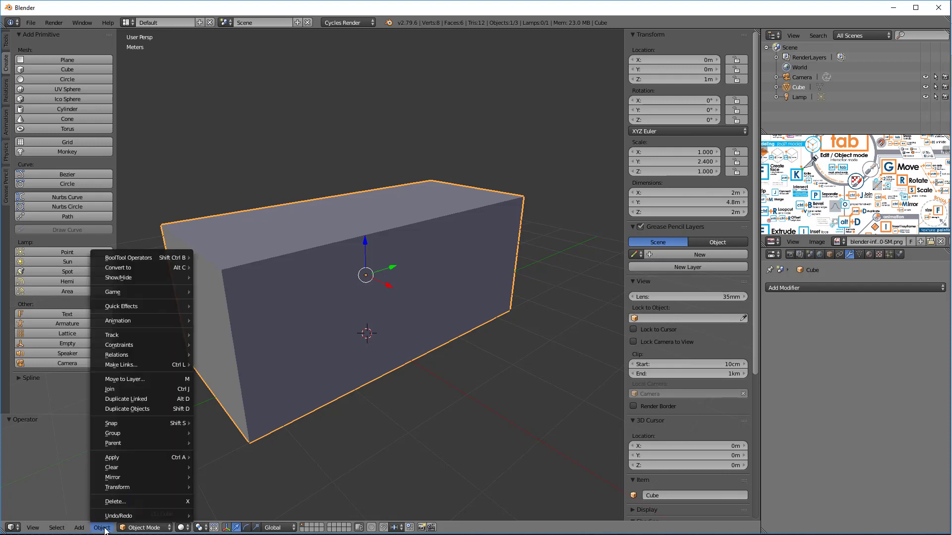
mouse_move(127, 459)
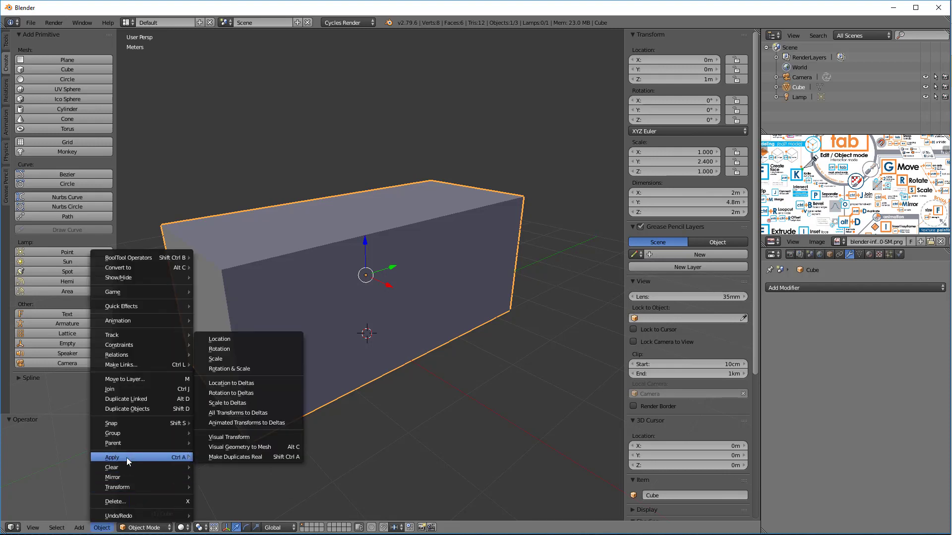
click(221, 361)
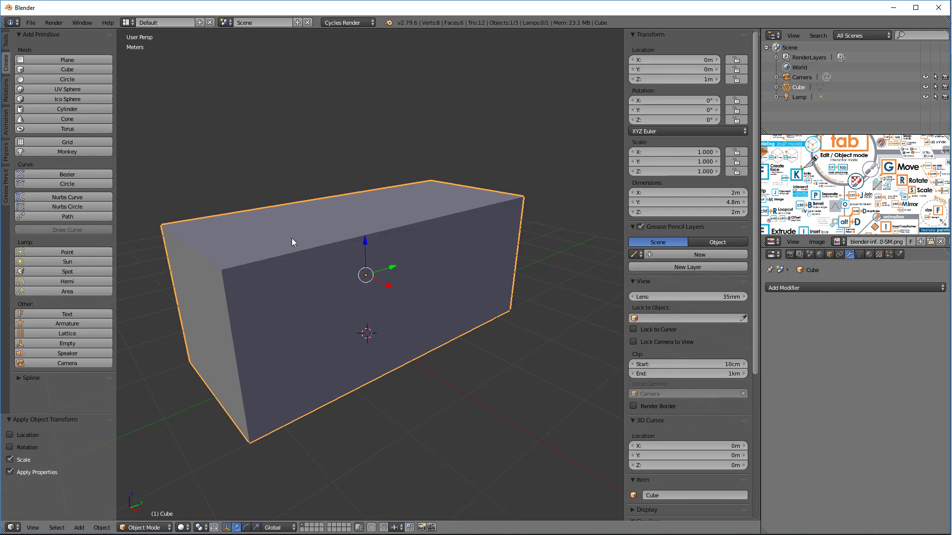
In Edit Mode, bevel the stretched cube's short top edge with an offset of about 0.735 and 11 segments, and check it in side view.
key(Tab)
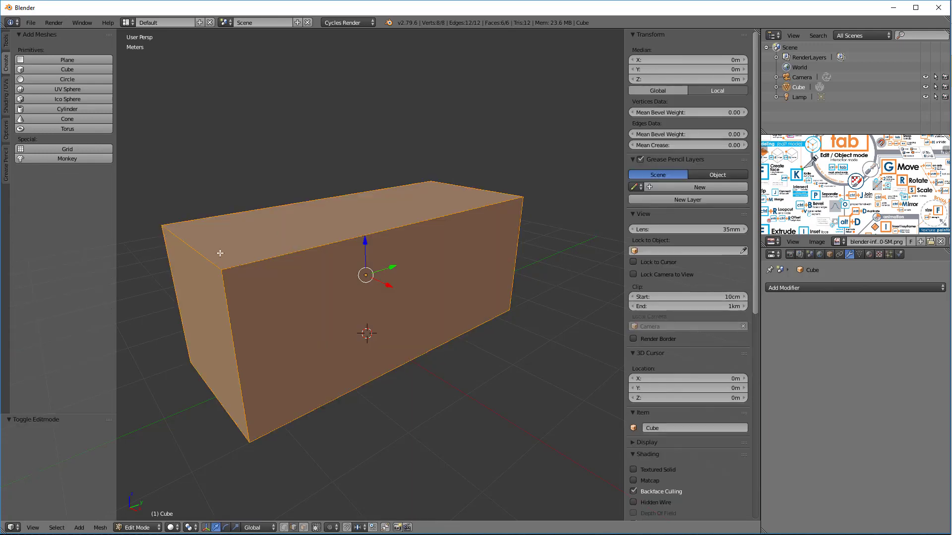
key(a)
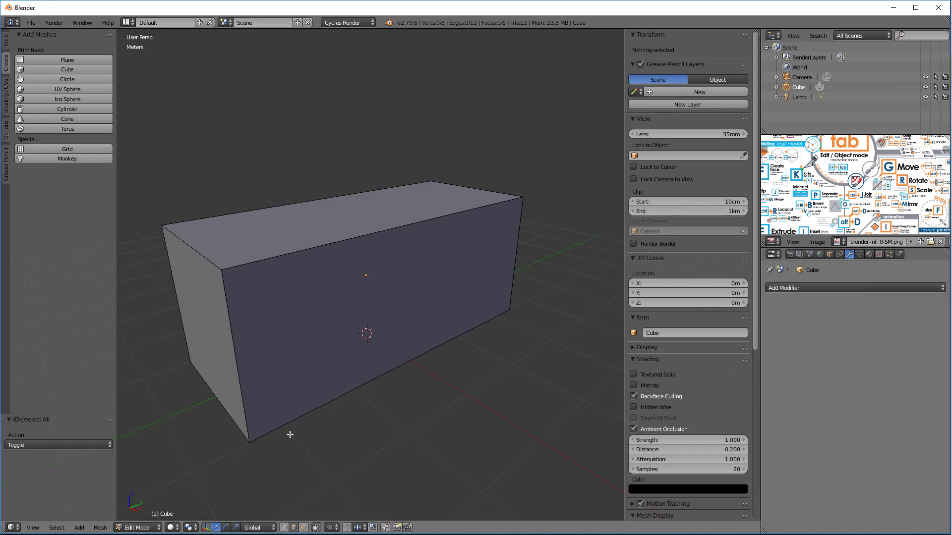
right_click(196, 252)
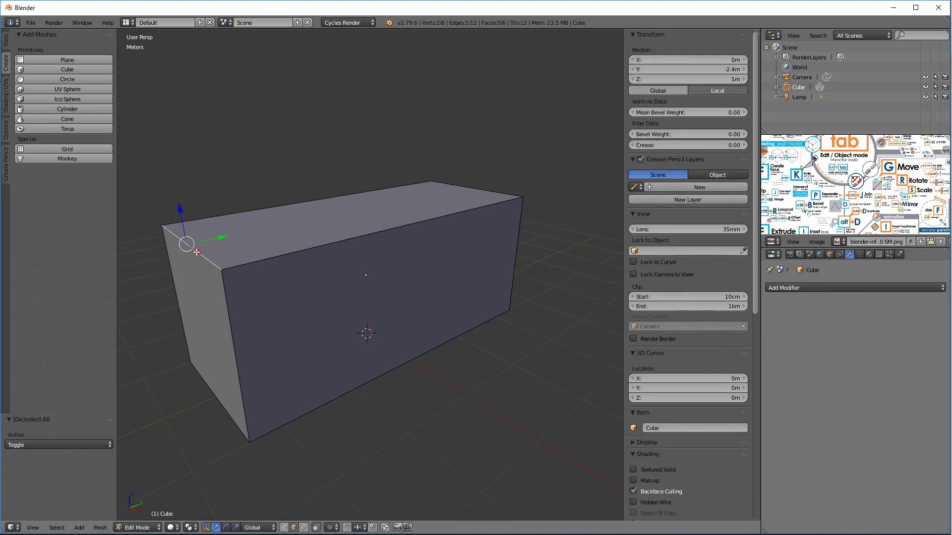
key(ctrl+b)
click(271, 247)
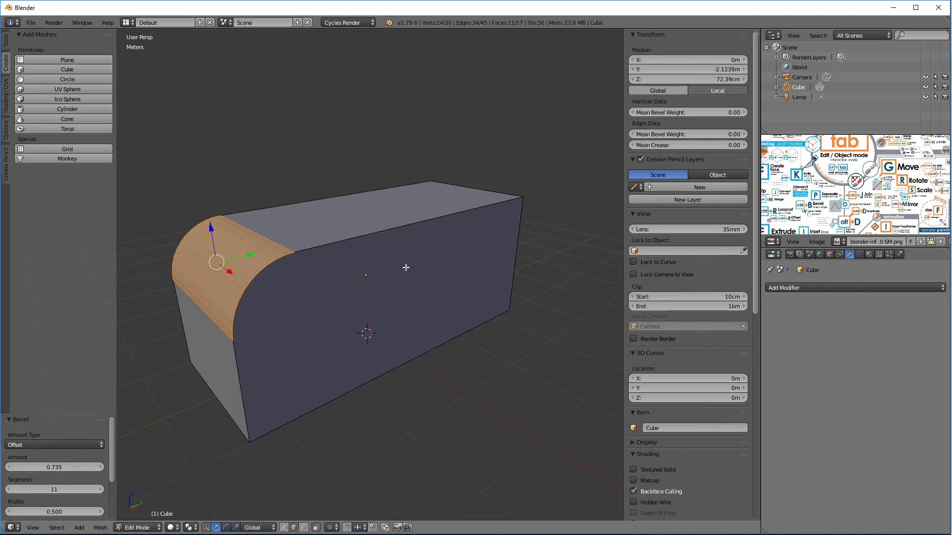
middle_drag(406, 268, 408, 277)
key(KP_3)
scroll(400, 265, down, 2)
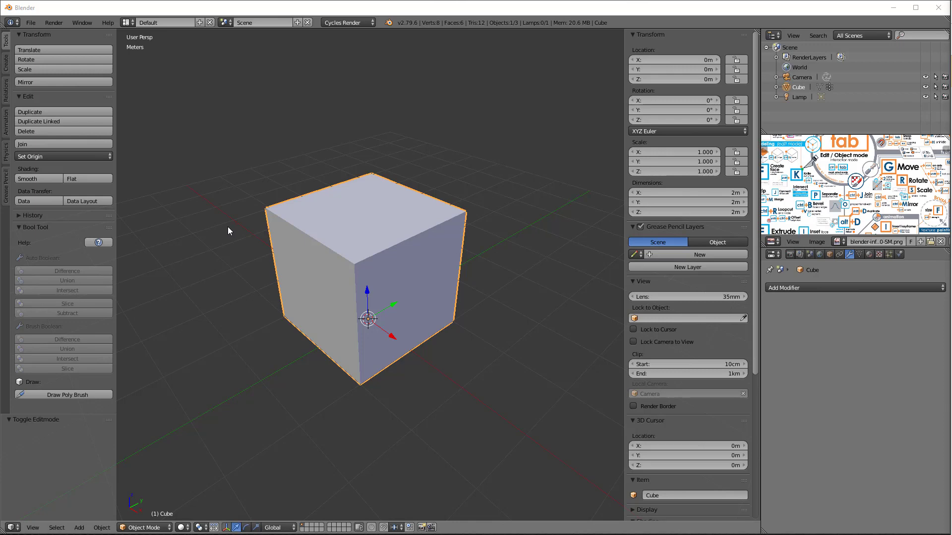
Enter Edit Mode on the 2 m cube and select its two side faces and top face one after another in face select mode.
key(Tab)
key(Tab)
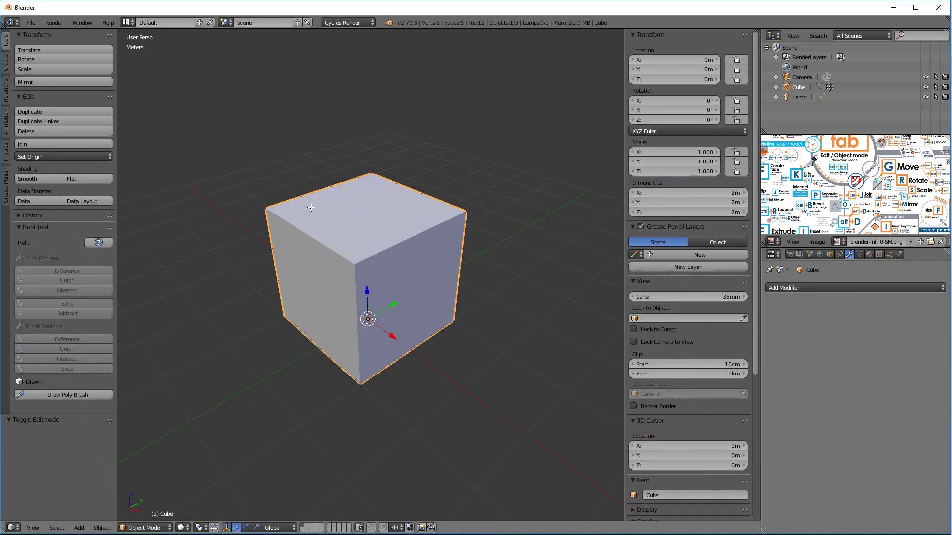
key(Tab)
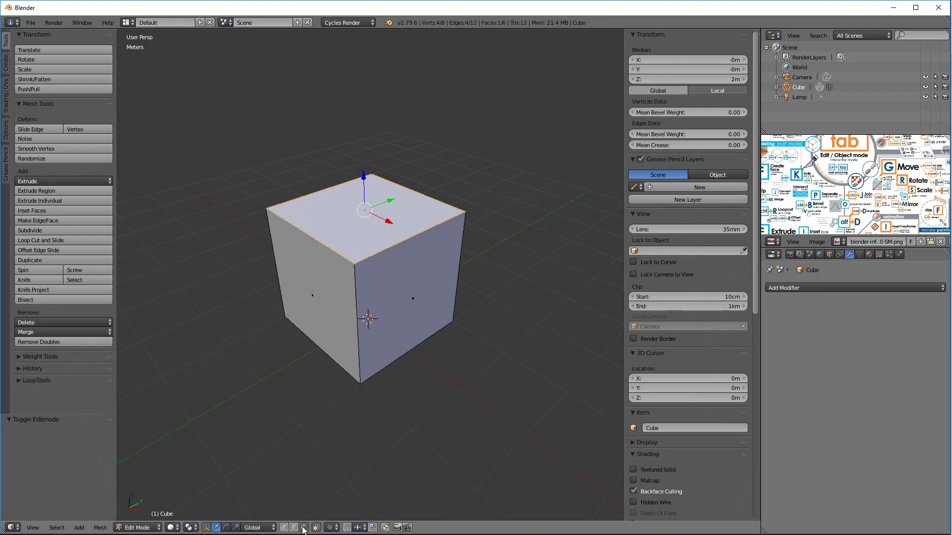
right_click(398, 282)
right_click(318, 296)
right_click(347, 219)
Switch to edge select mode and select single edges of the cube in turn, ending on a vertical side edge.
click(293, 527)
right_click(350, 272)
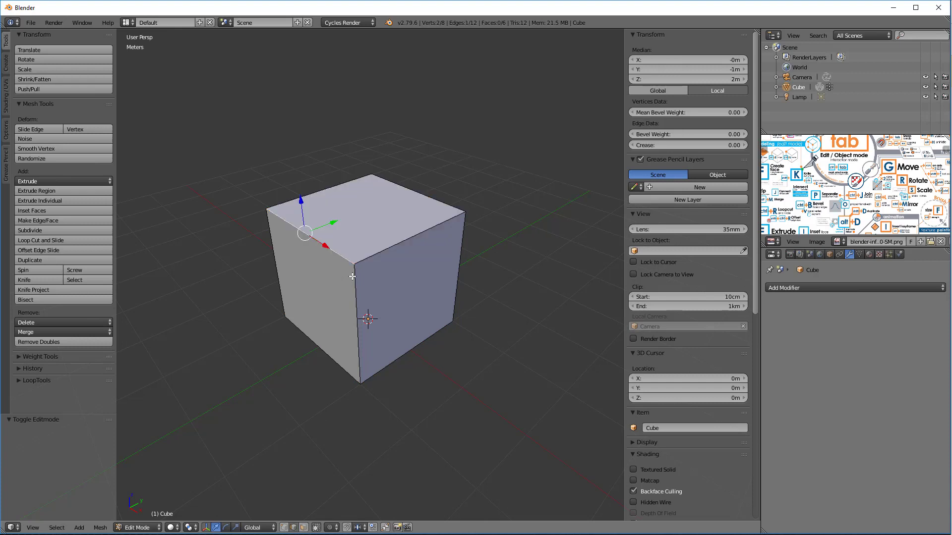
right_click(353, 278)
right_click(275, 263)
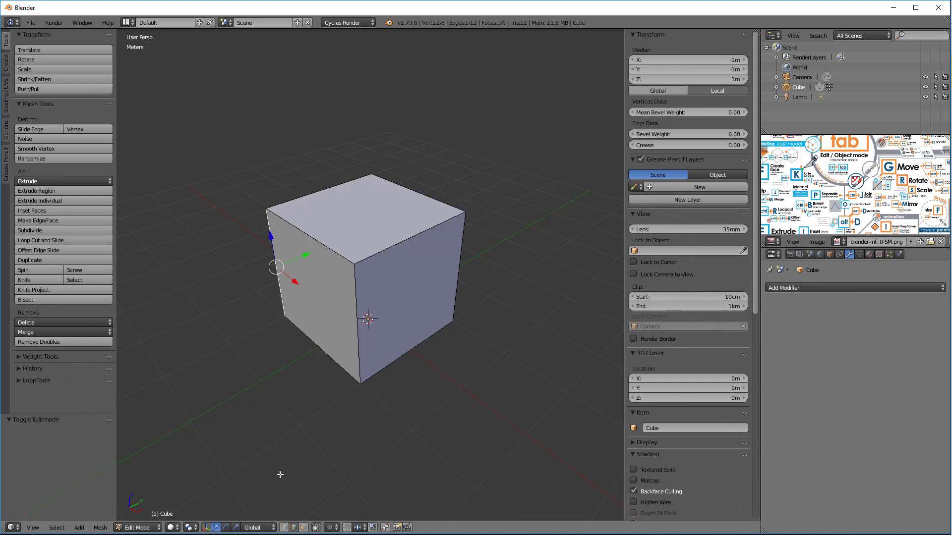
Switch to vertex select mode and select the nearest top corner, a neighbouring top corner, and the nearest one again.
click(283, 527)
right_click(354, 264)
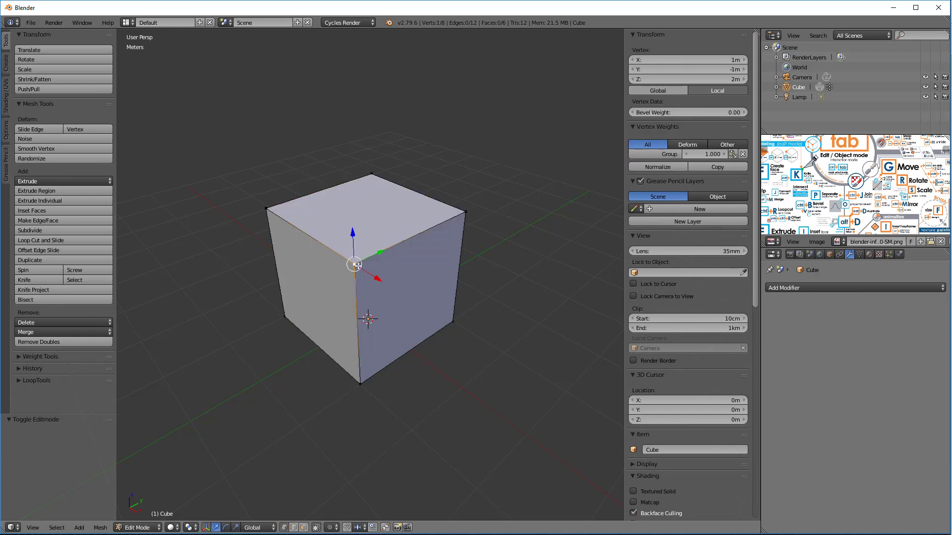
right_click(465, 210)
right_click(353, 265)
Repeatedly toggle the selection of the cube's entire mesh with (De)select All, ending with everything selected.
key(a)
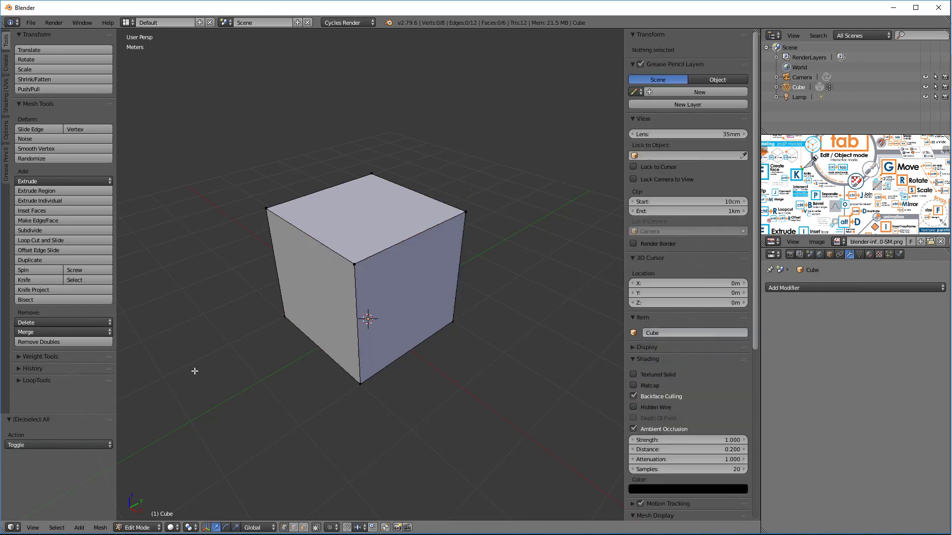
key(a)
key(a)
key(a)
key(a)
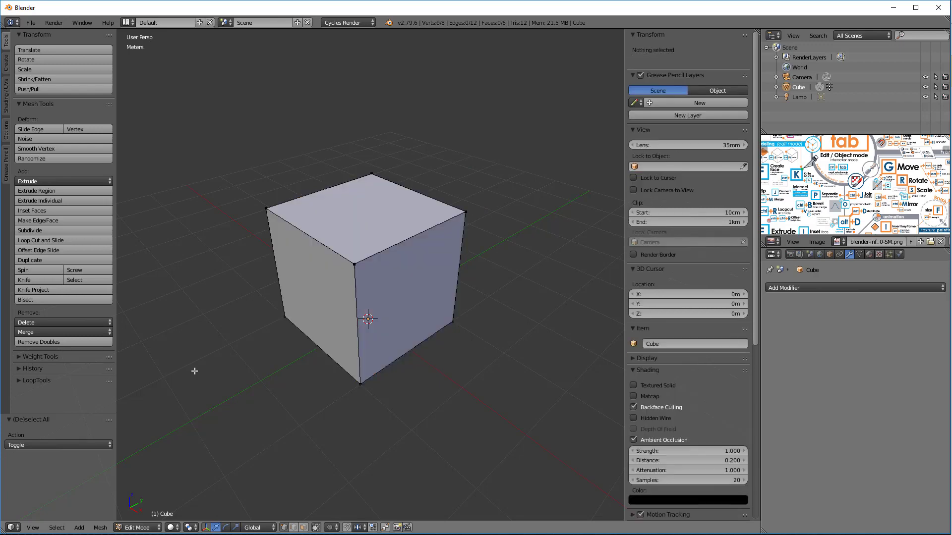
key(a)
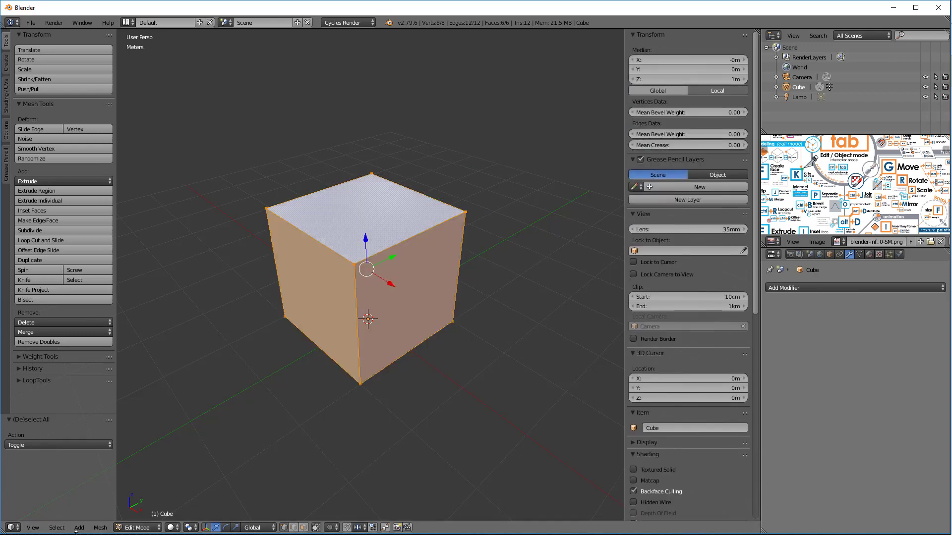
click(56, 528)
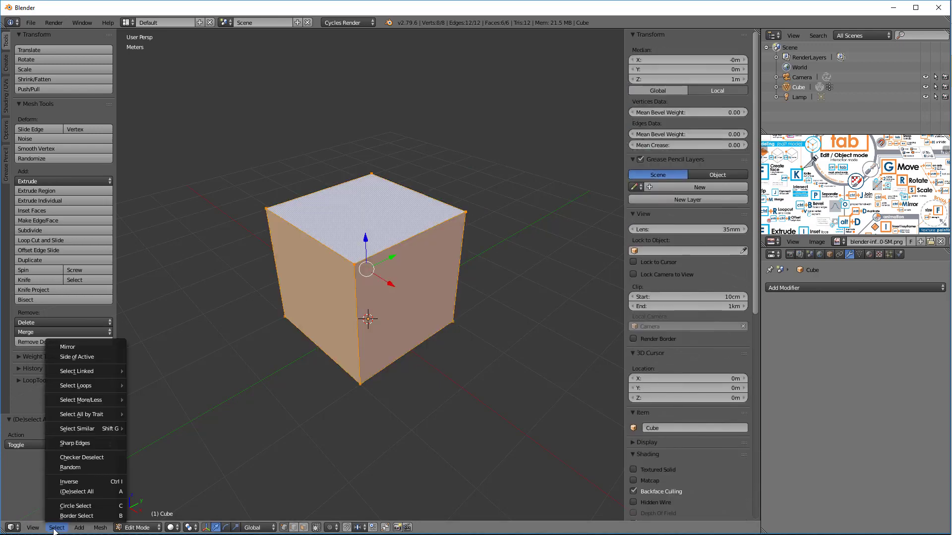
click(82, 492)
click(61, 528)
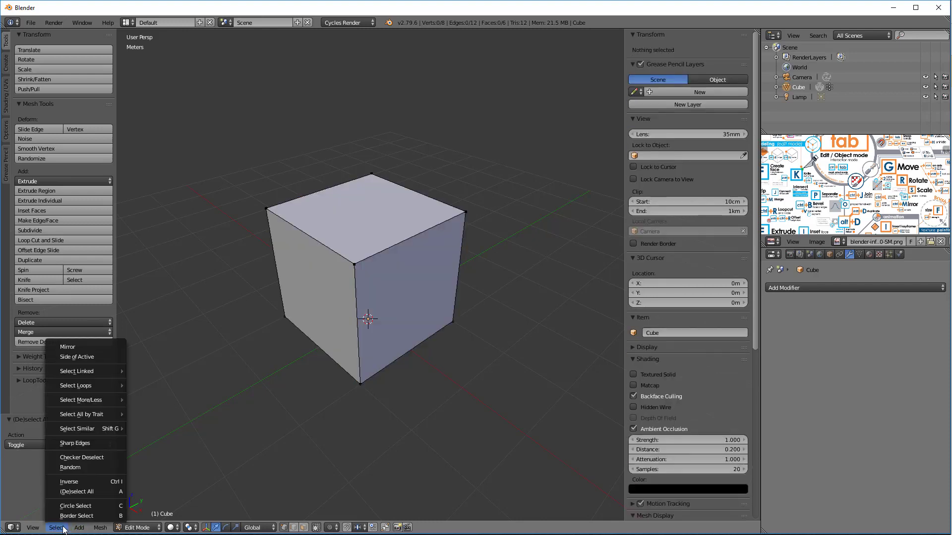
click(76, 492)
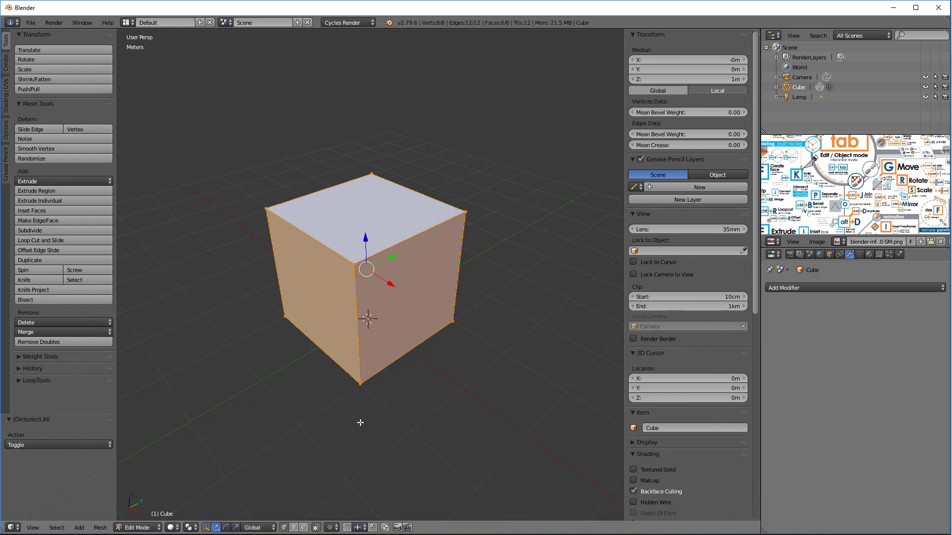
Bevel the cube's front top edge with an offset of about 0.605 and 11 segments.
right_click(330, 258)
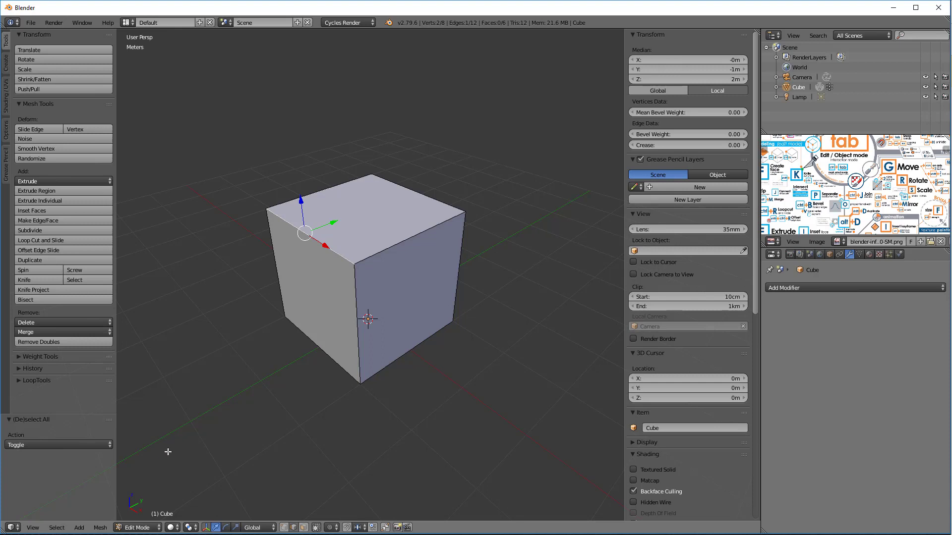
click(100, 528)
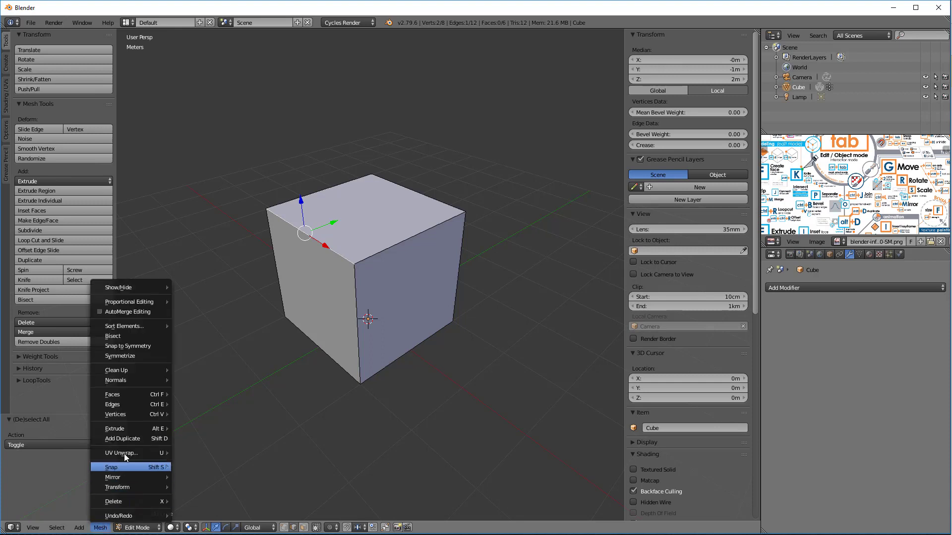
mouse_move(137, 410)
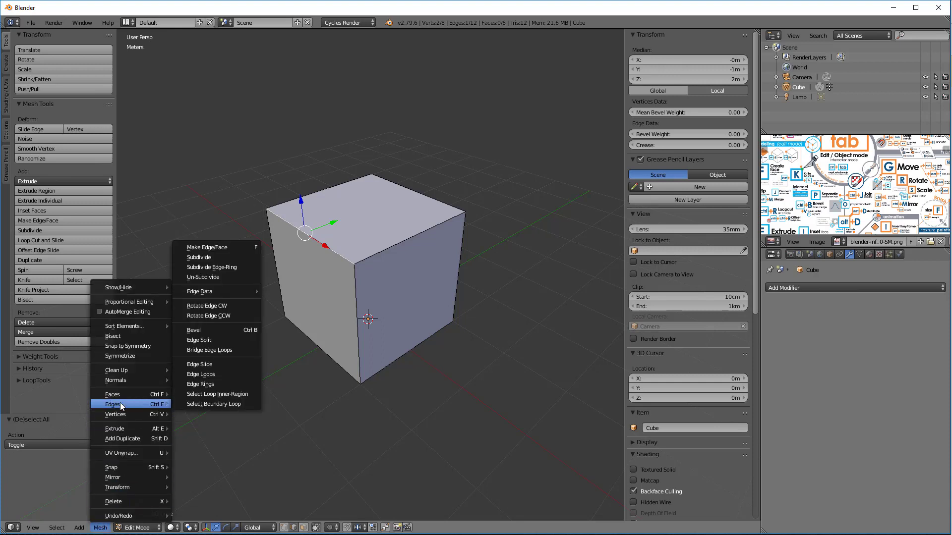
click(219, 330)
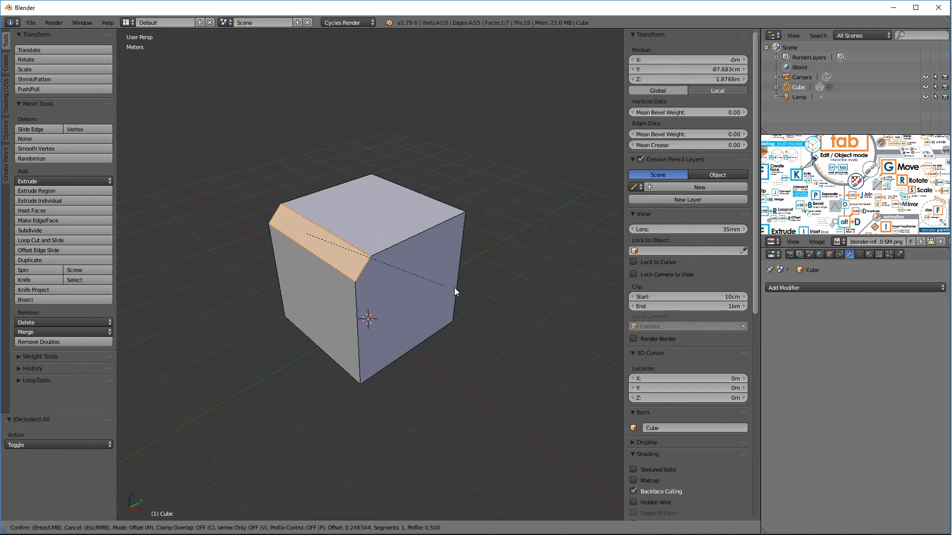
scroll(475, 292, up, 5)
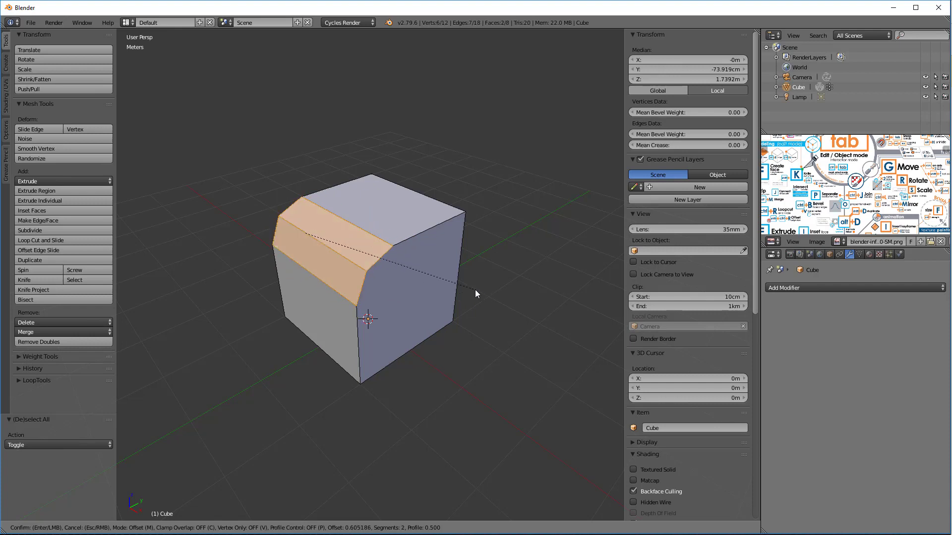
scroll(475, 292, up, 5)
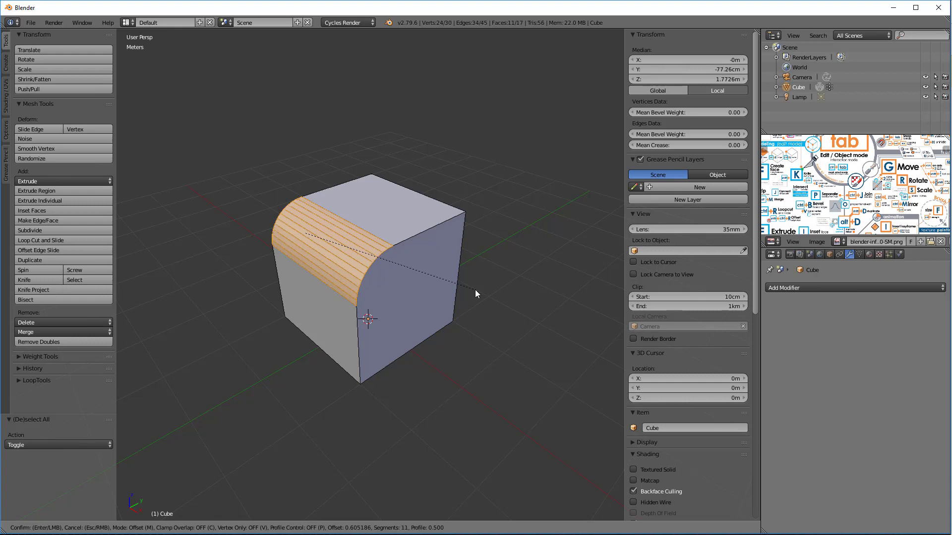
click(475, 293)
In face select mode, extrude the cube's flat top face as a region along its normal.
click(304, 528)
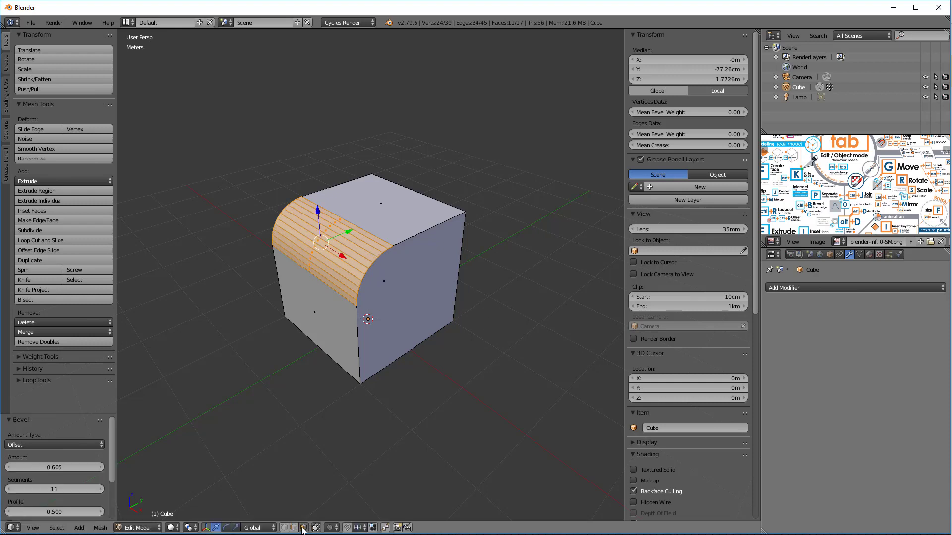
right_click(382, 204)
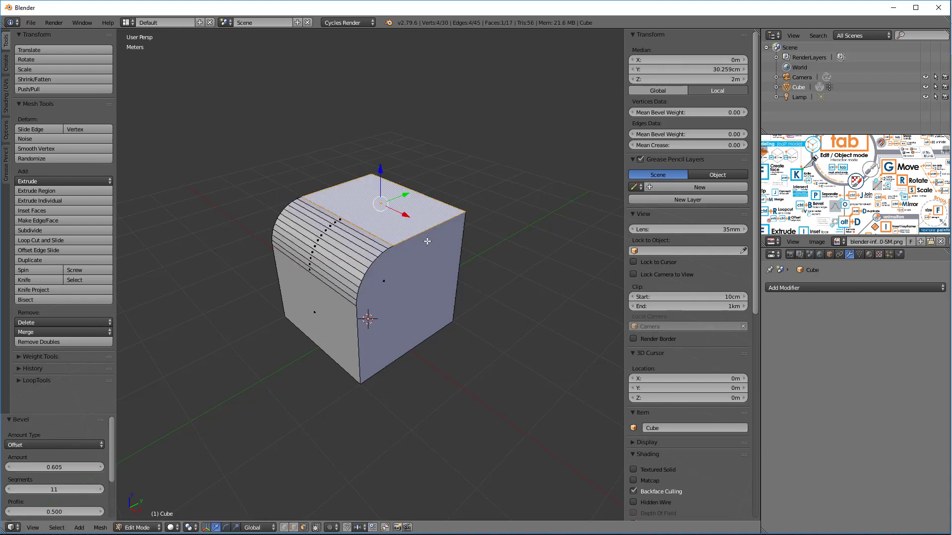
click(102, 528)
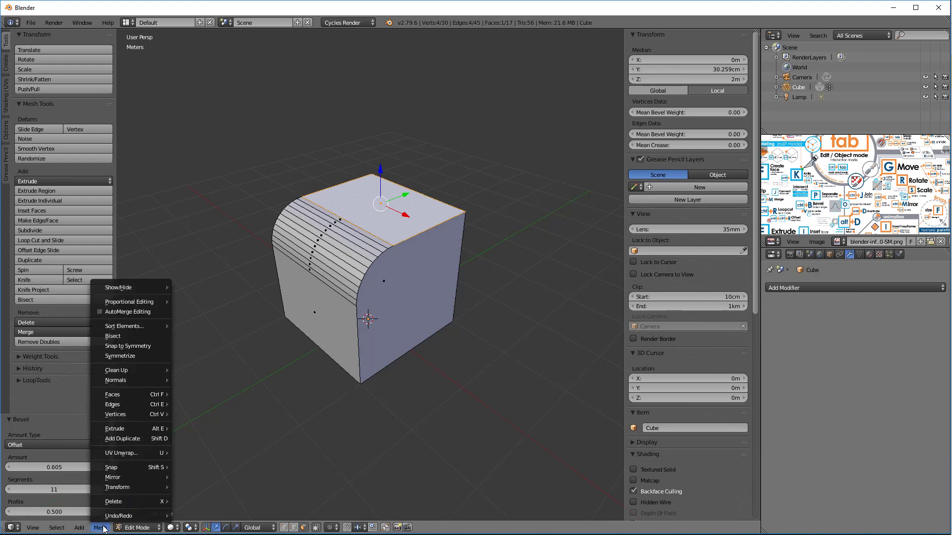
mouse_move(154, 429)
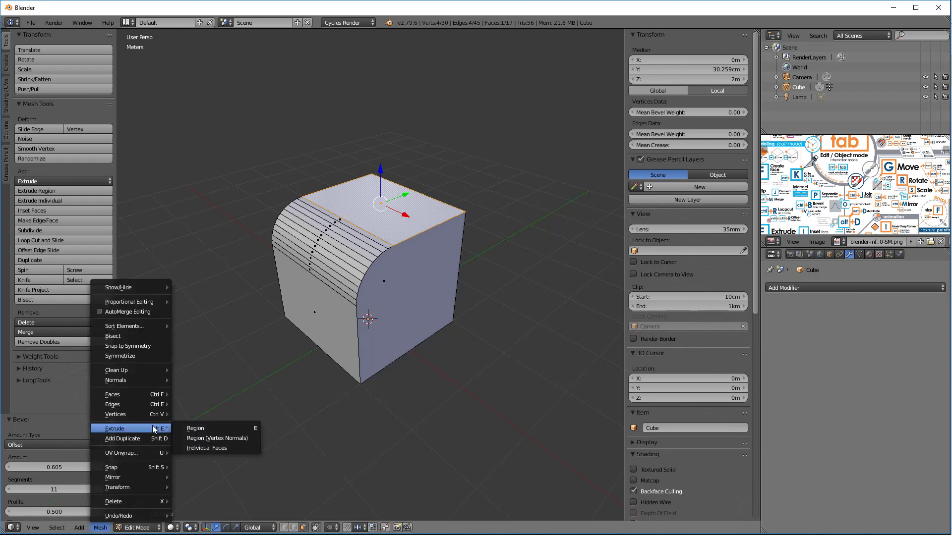
click(193, 429)
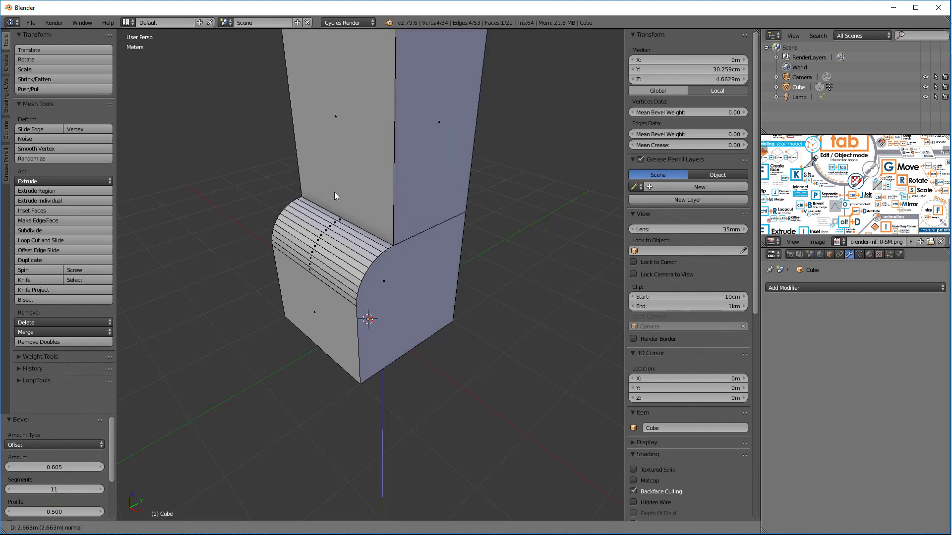
click(331, 367)
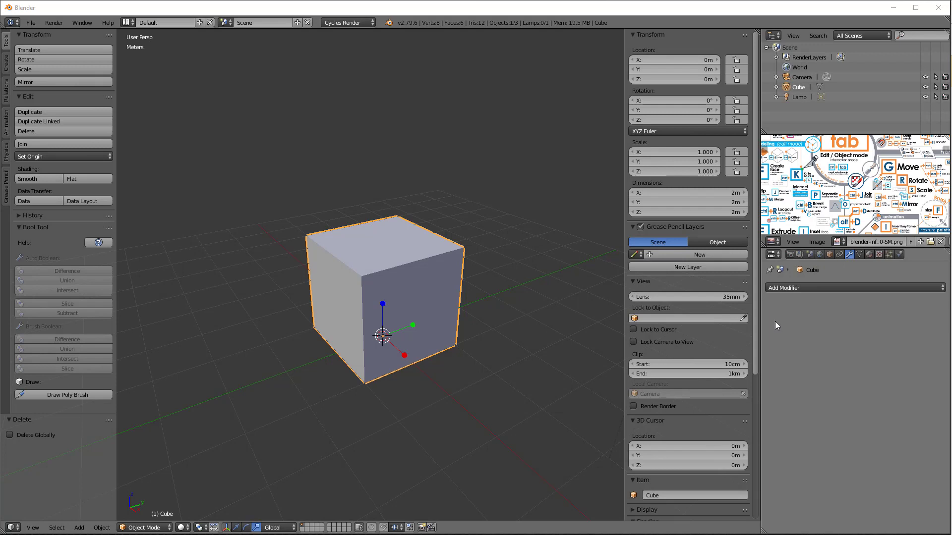
Add a Bevel modifier to the unedited 2 m cube, with a width of 26 cm and 12 segments.
click(799, 288)
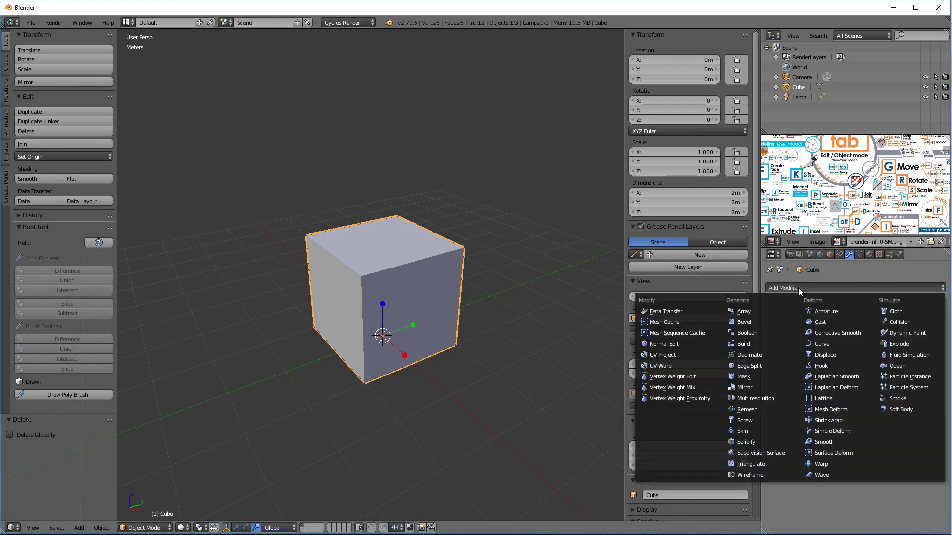
click(742, 320)
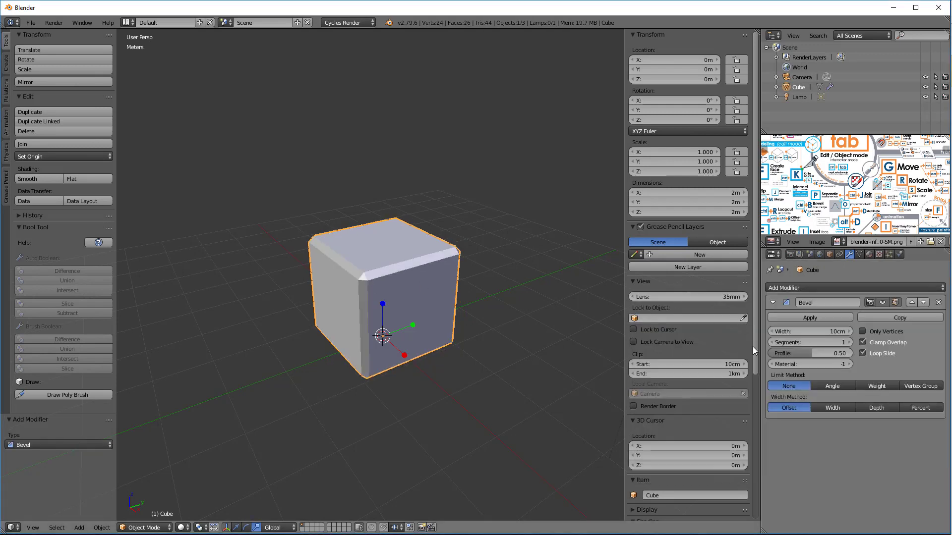
drag(784, 331, 835, 342)
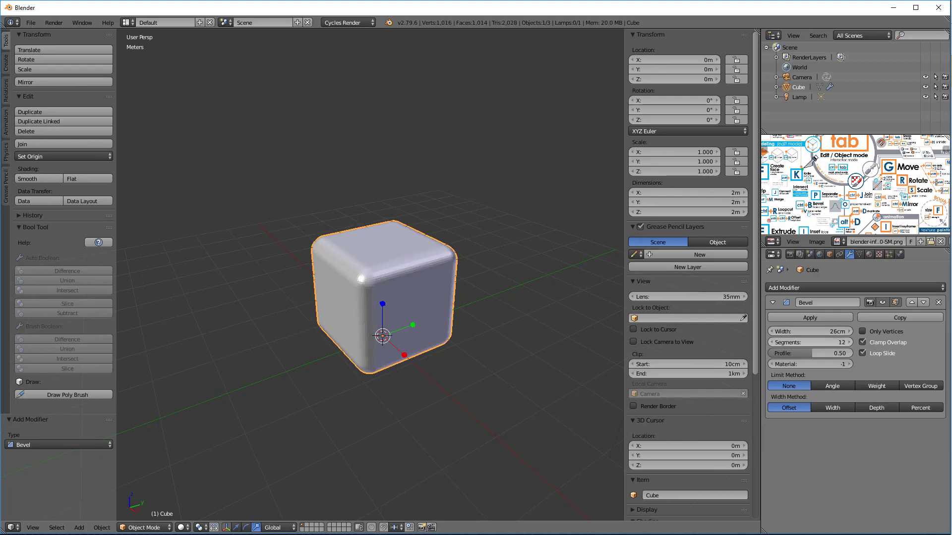
Stretch the beveled cube along the Y axis to a scale of about 3.492.
key(s)
key(y)
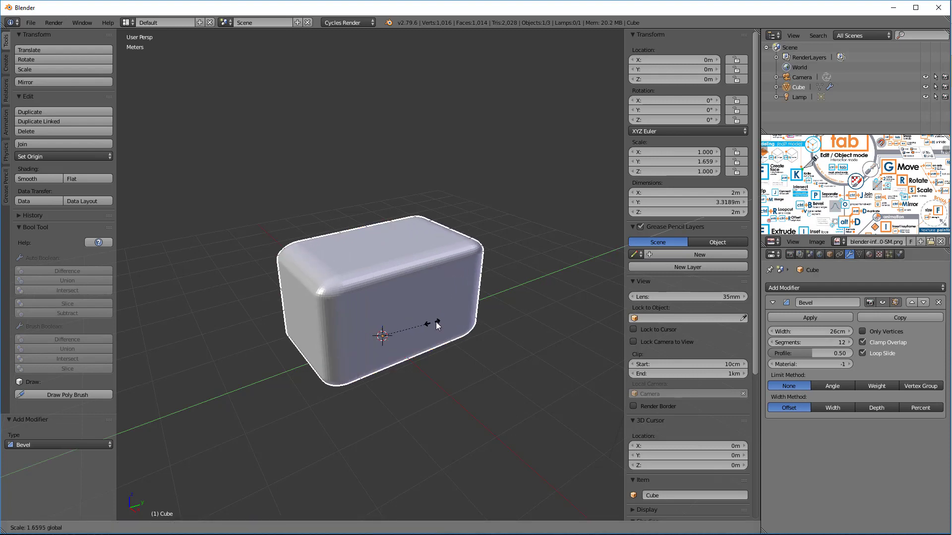
click(460, 304)
mouse_move(460, 305)
middle_down()
mouse_move(456, 276)
mouse_move(453, 308)
mouse_move(462, 308)
middle_up()
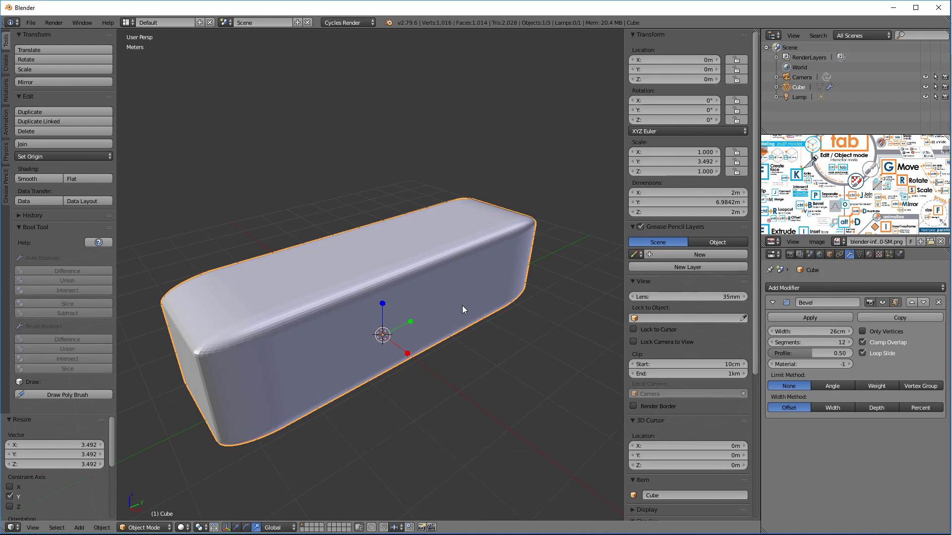
Apply the stretched cube's scale transform so its Bevel modifier rounds the edges evenly, and view the corners.
key(ctrl+a)
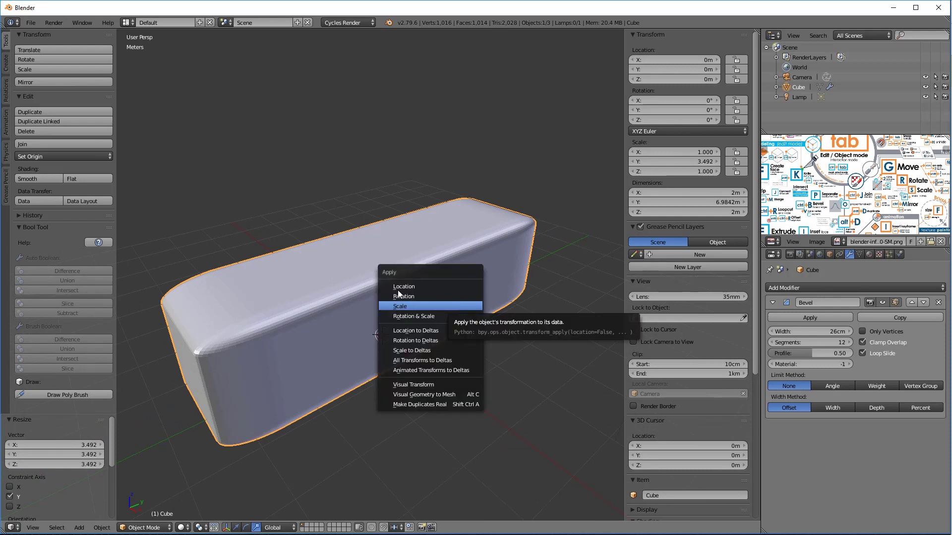
click(402, 306)
middle_drag(413, 302, 379, 299)
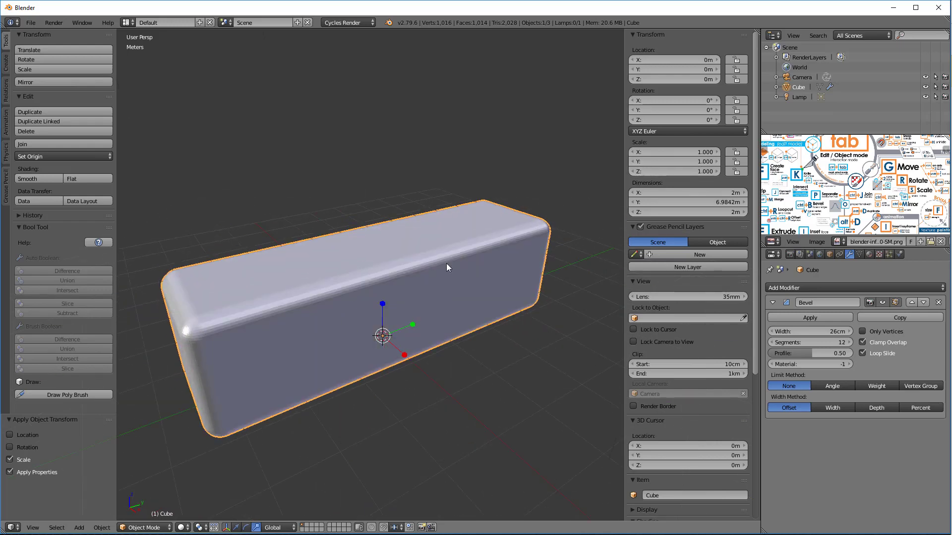
middle_drag(446, 263, 293, 335)
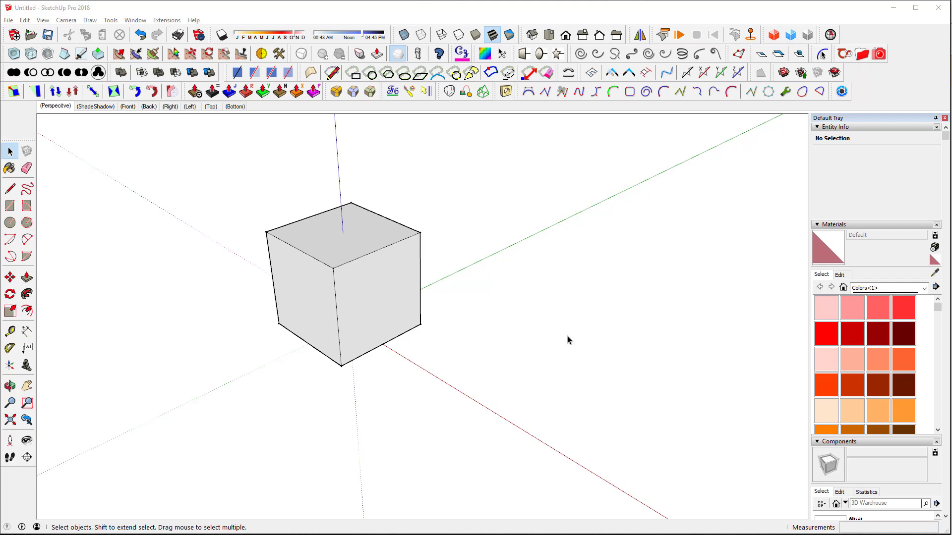
Switch to SketchUp, enter the cube's group and copy all its geometry about 3.19' along the red axis.
click(408, 315)
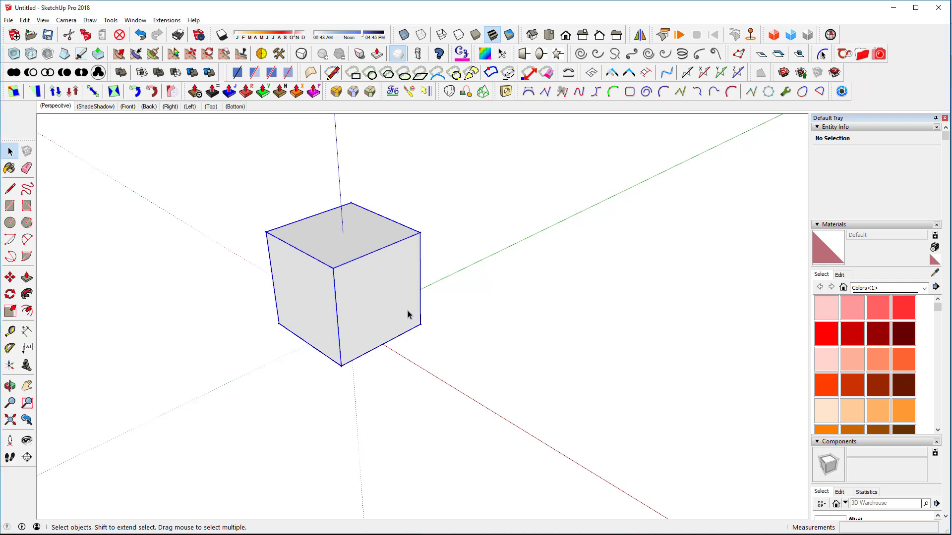
double_click(381, 295)
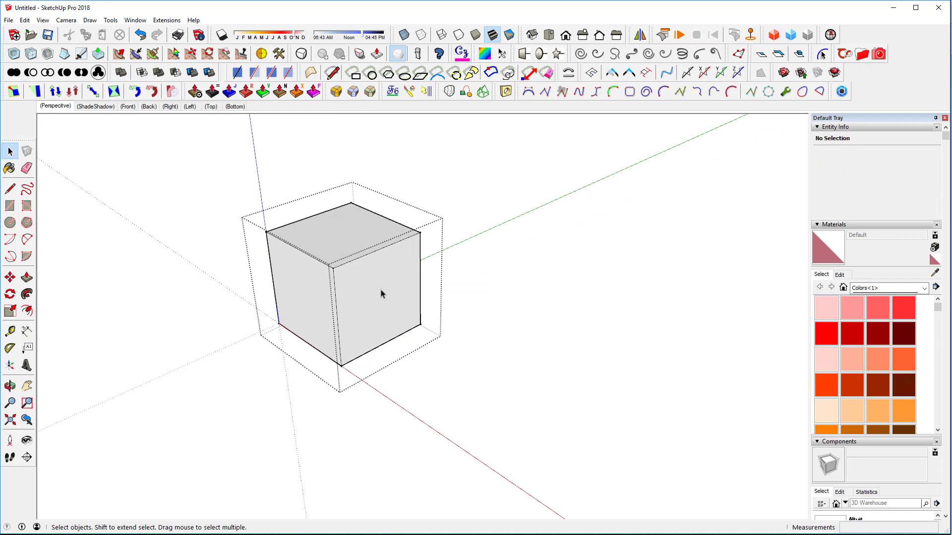
triple_click(381, 293)
key(m)
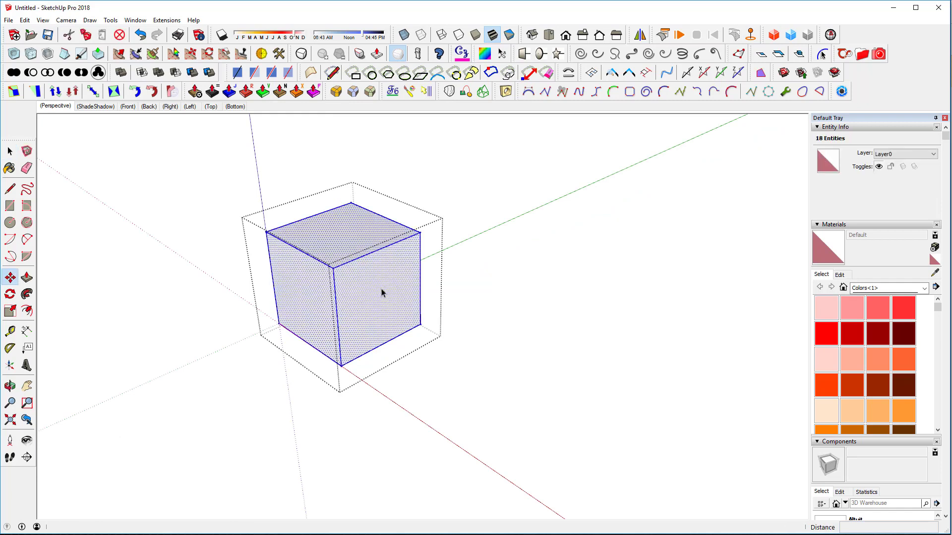
click(380, 291)
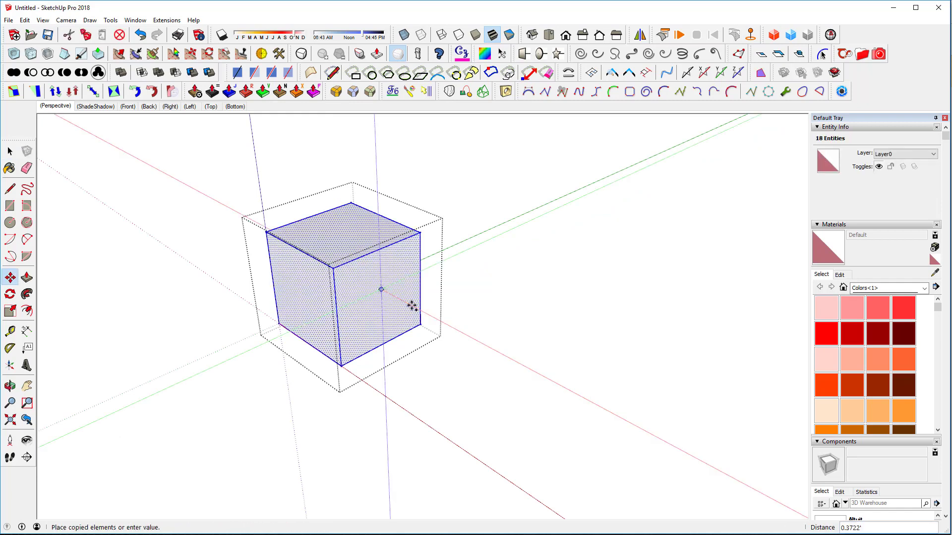
key(ctrl)
click(522, 359)
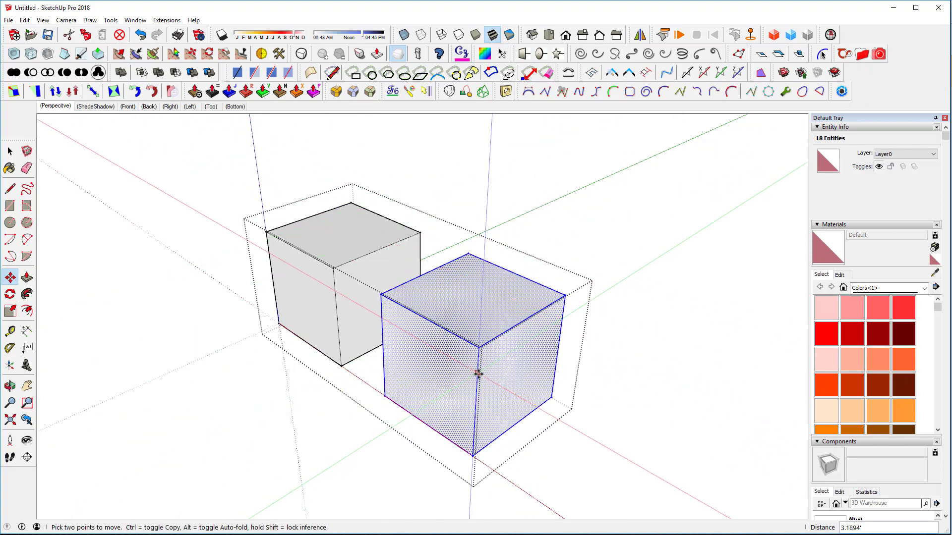
key(space)
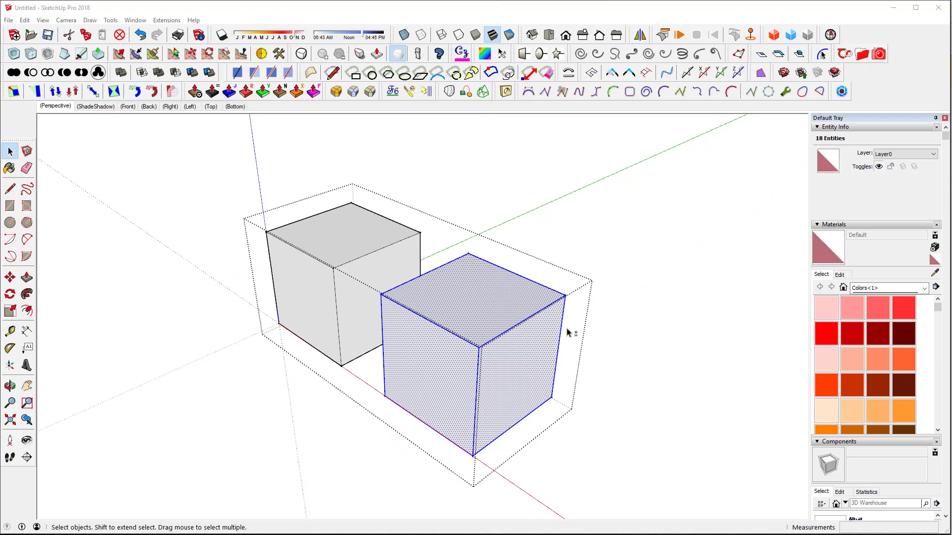
Make the copied cube and the original cube separate nested groups, and leave the parent group.
right_click(499, 304)
click(561, 387)
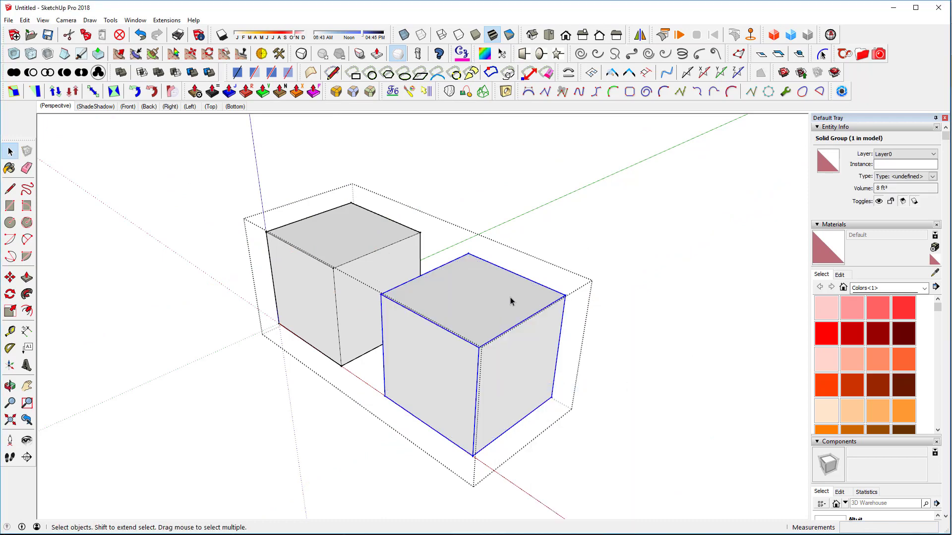
triple_click(351, 248)
right_click(350, 248)
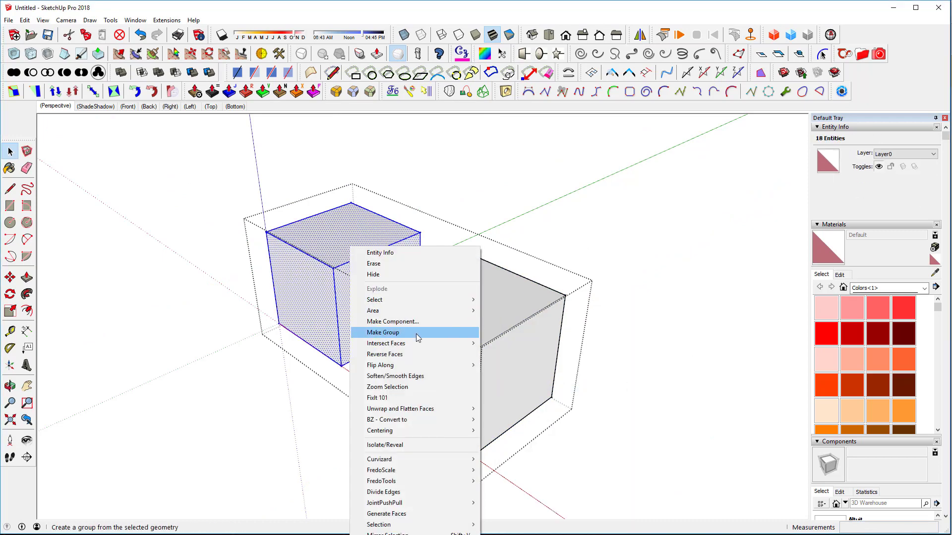
click(383, 332)
click(752, 335)
Examine the model's group hierarchy by selecting the parent group and each of its two nested groups in turn.
scroll(876, 419, down, 5)
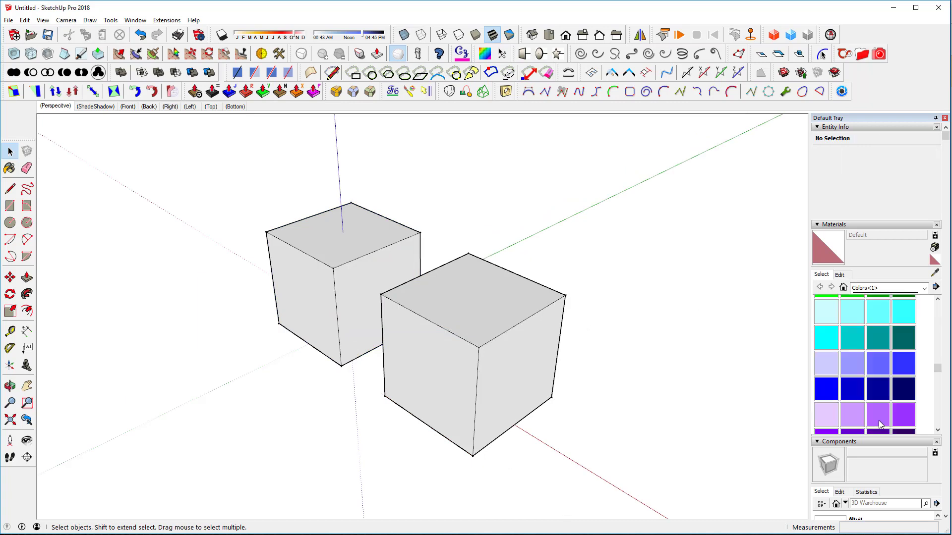
click(945, 283)
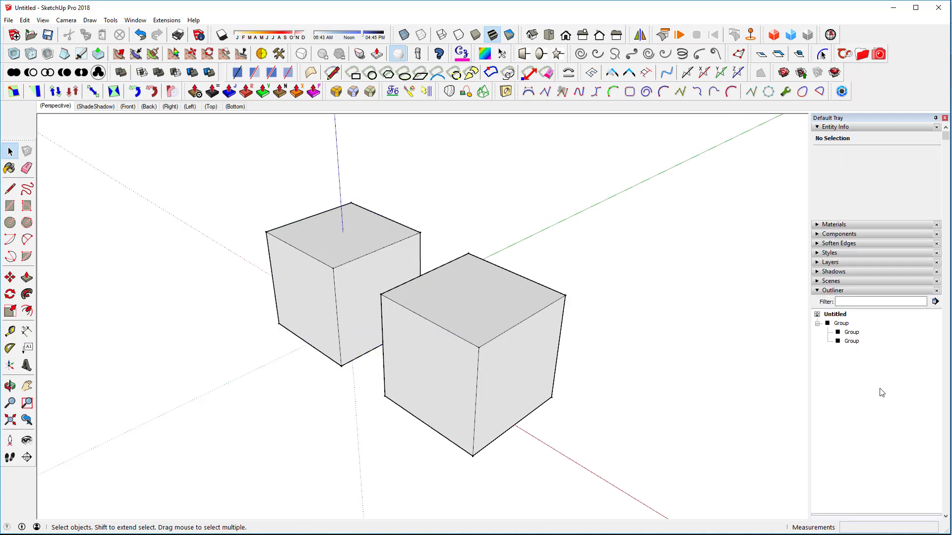
click(841, 325)
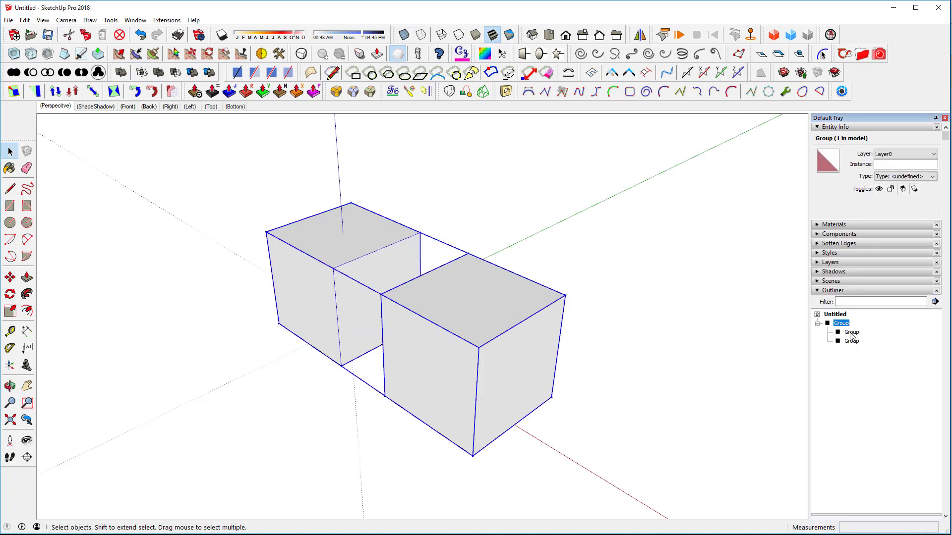
click(849, 333)
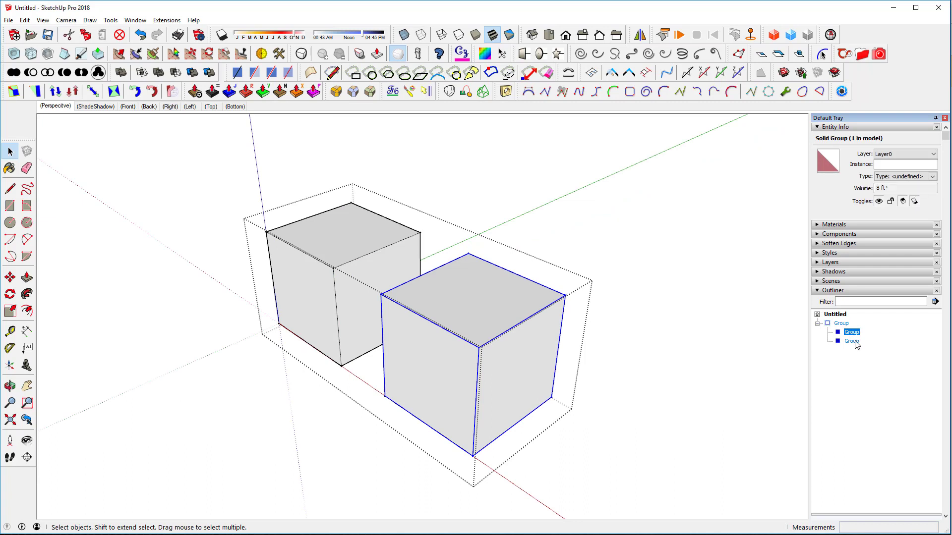
click(856, 342)
click(855, 333)
click(855, 343)
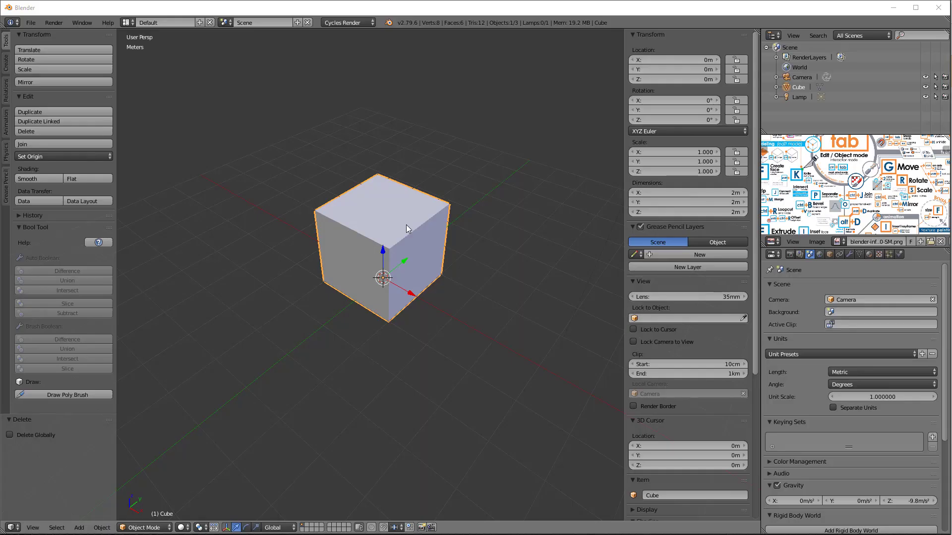
Switch to Blender, duplicate the cube's whole mesh in Edit Mode about 3.02 m along X, and return to Object Mode.
scroll(405, 224, up, 2)
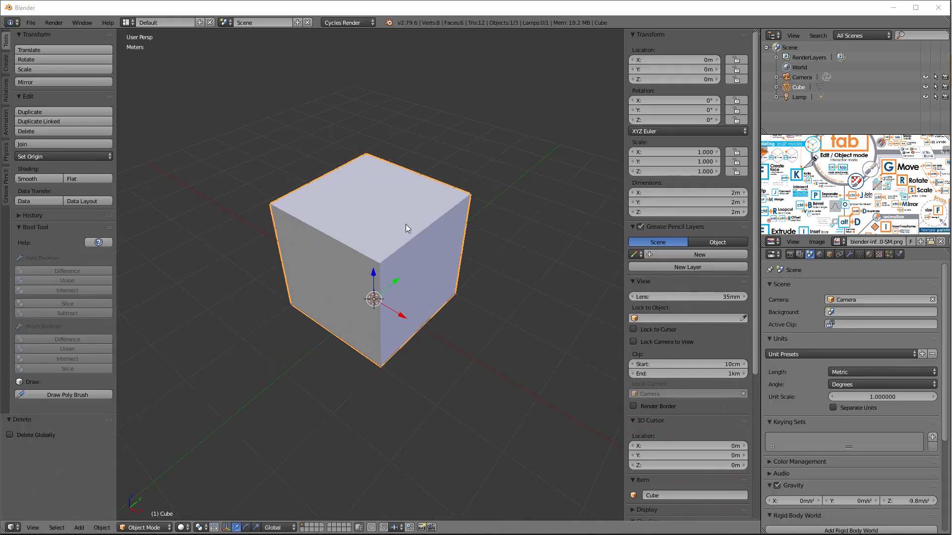
key(Tab)
scroll(421, 282, down, 2)
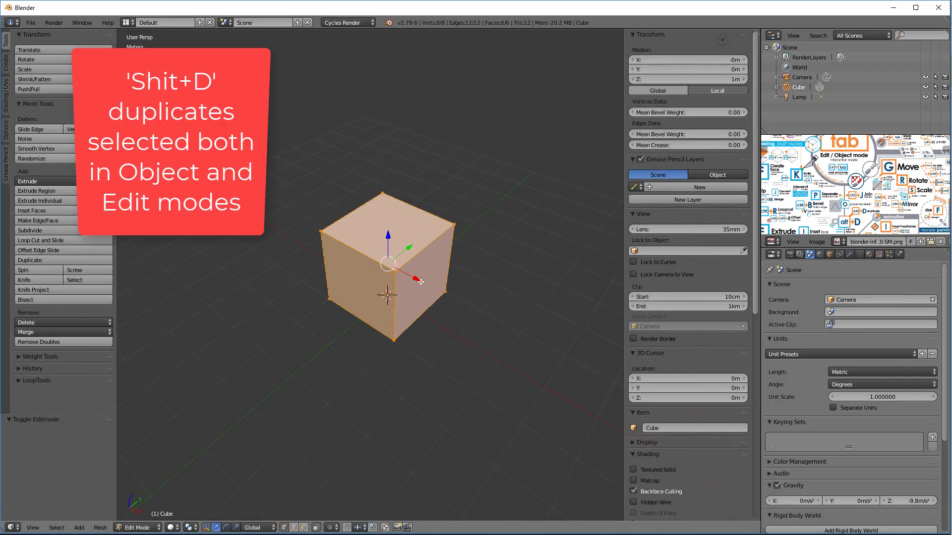
key(shift+d)
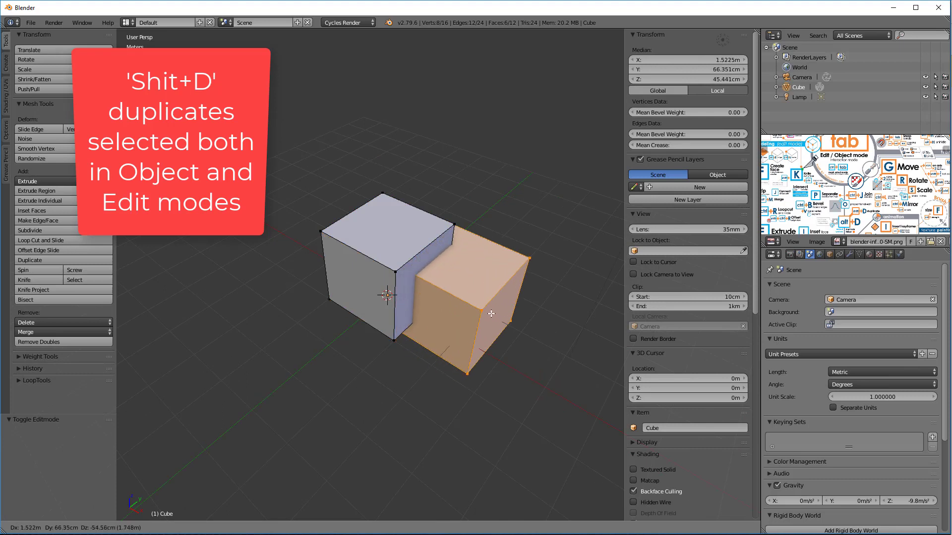
key(x)
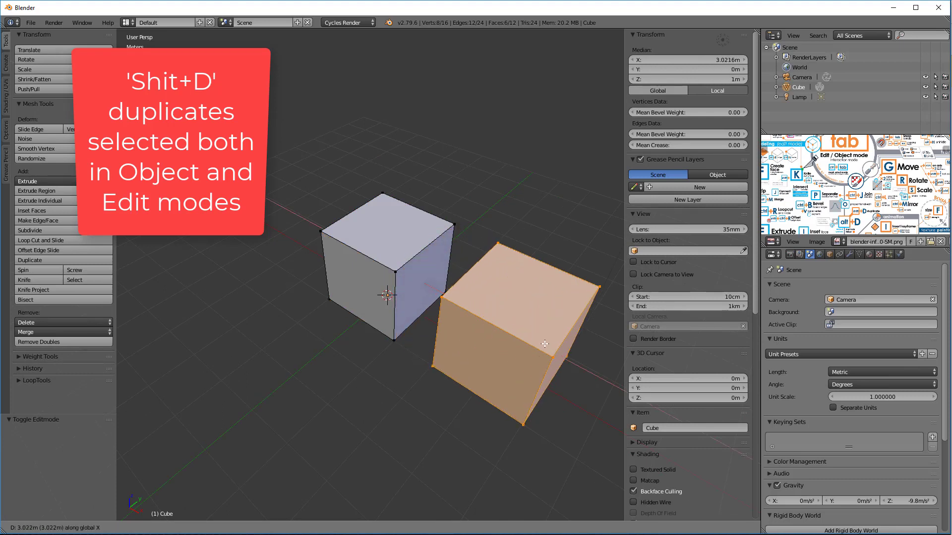
click(554, 368)
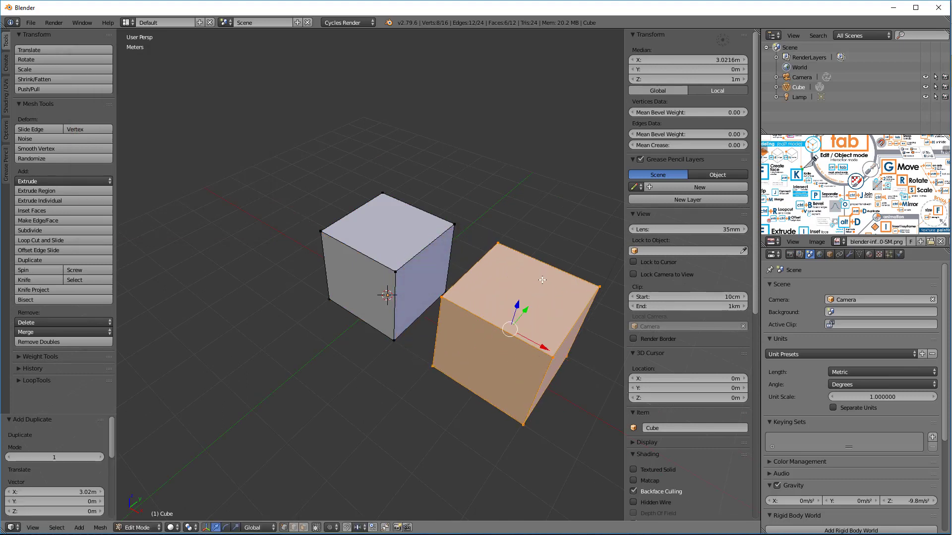
key(Tab)
Deselect everything, reselect the two-cube object and expand its entry in the scene hierarchy to examine its structure.
middle_drag(436, 261, 506, 293)
scroll(502, 318, up, 2)
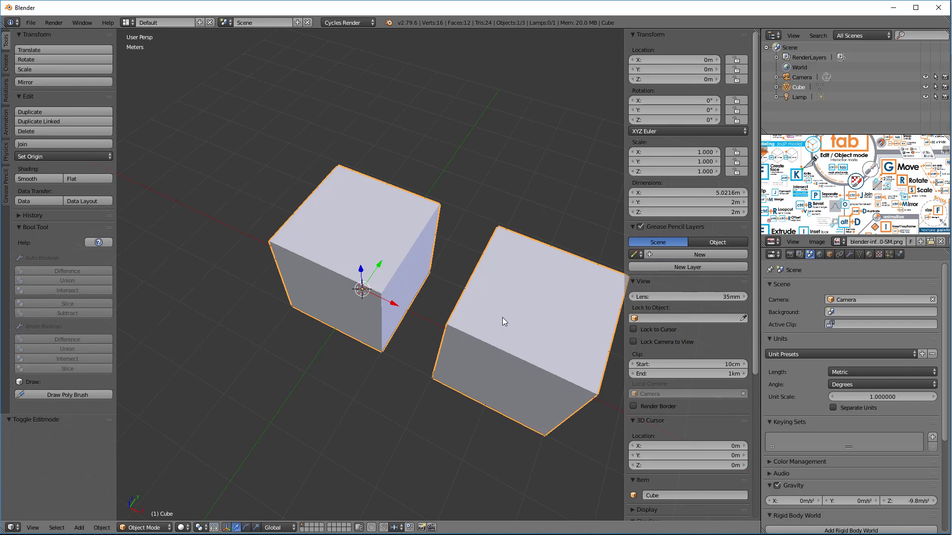
scroll(515, 307, down, 2)
middle_drag(498, 295, 468, 287)
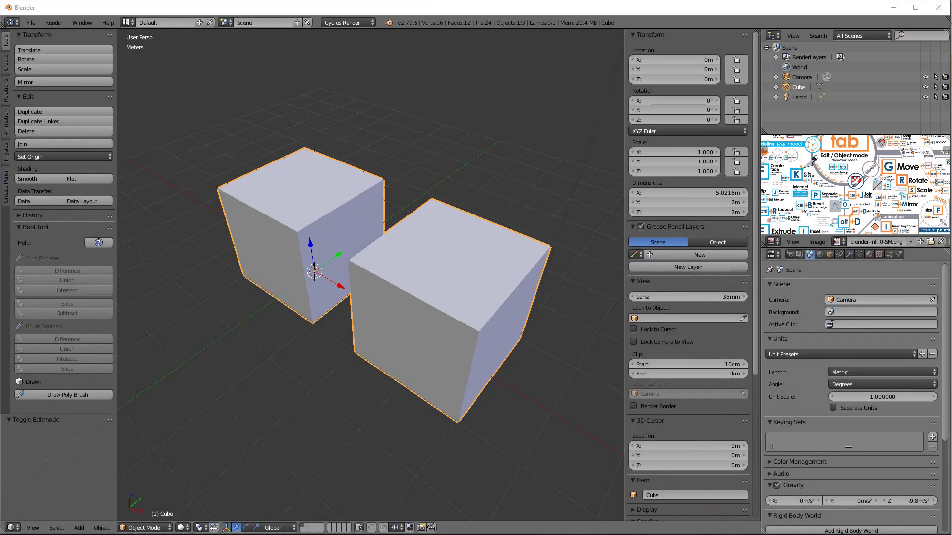
mouse_move(457, 364)
middle_down()
mouse_move(306, 344)
mouse_move(495, 365)
mouse_move(477, 360)
mouse_move(470, 373)
middle_up()
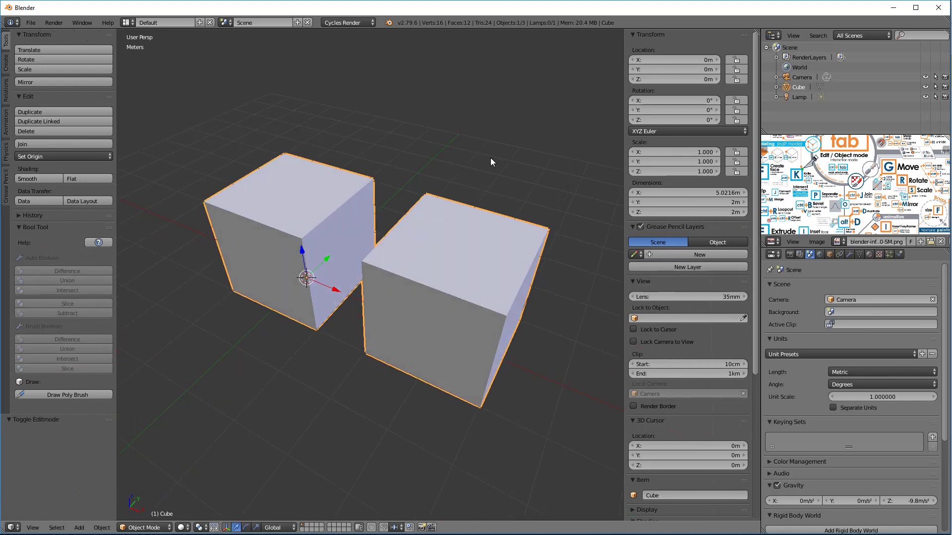
key(a)
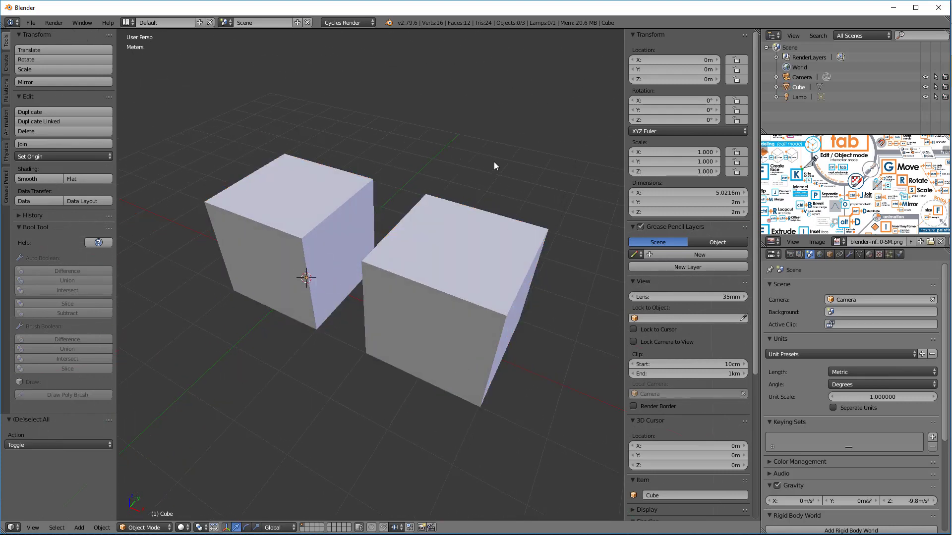
right_click(483, 221)
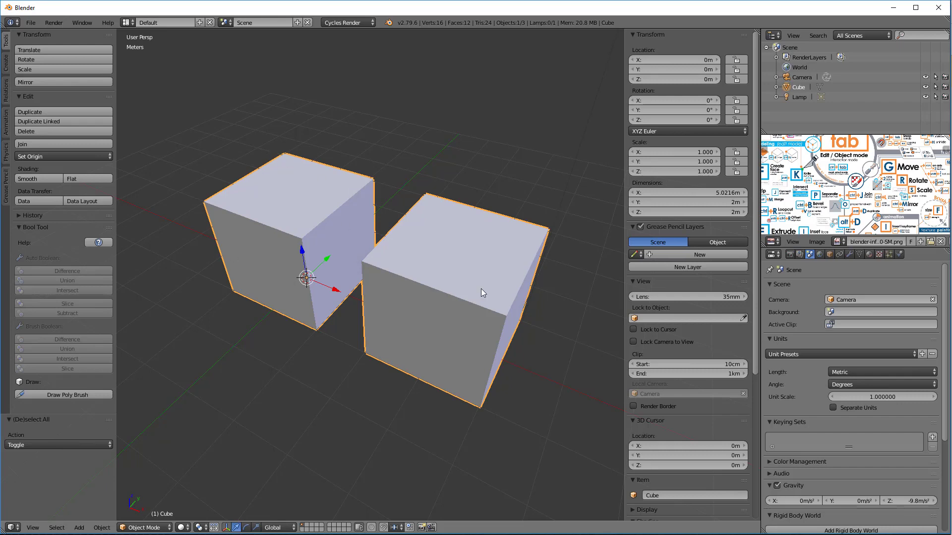
mouse_move(481, 289)
middle_down()
mouse_move(439, 286)
mouse_move(451, 293)
mouse_move(465, 281)
middle_up()
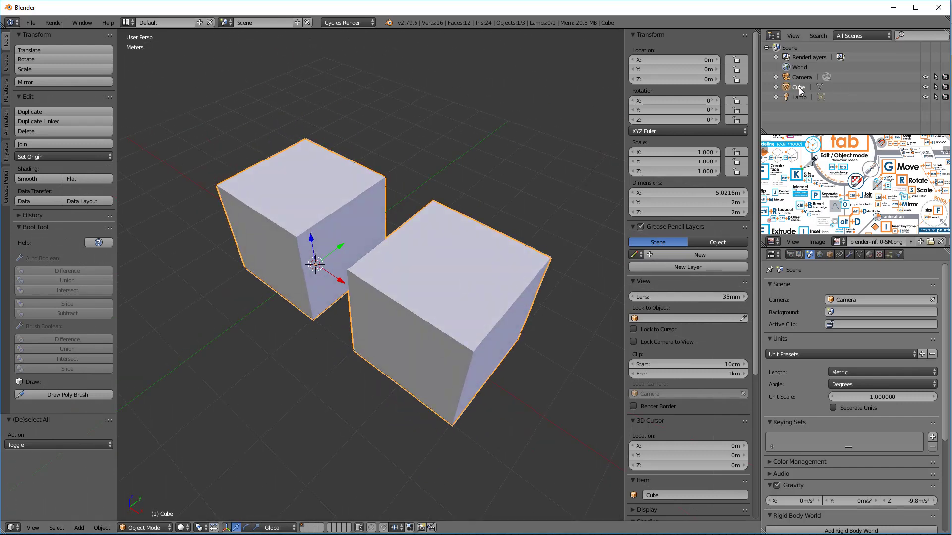
click(775, 88)
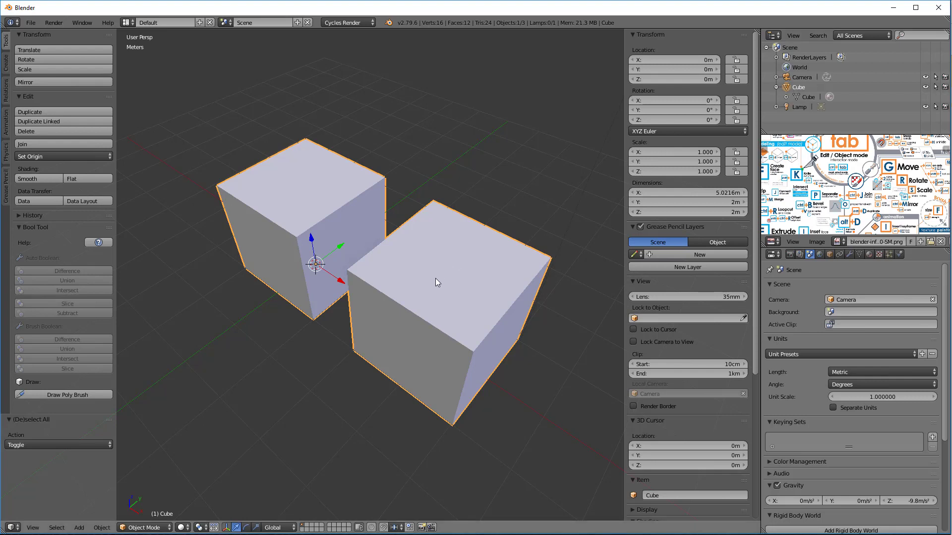
mouse_move(436, 278)
middle_down()
mouse_move(437, 262)
mouse_move(436, 274)
middle_up()
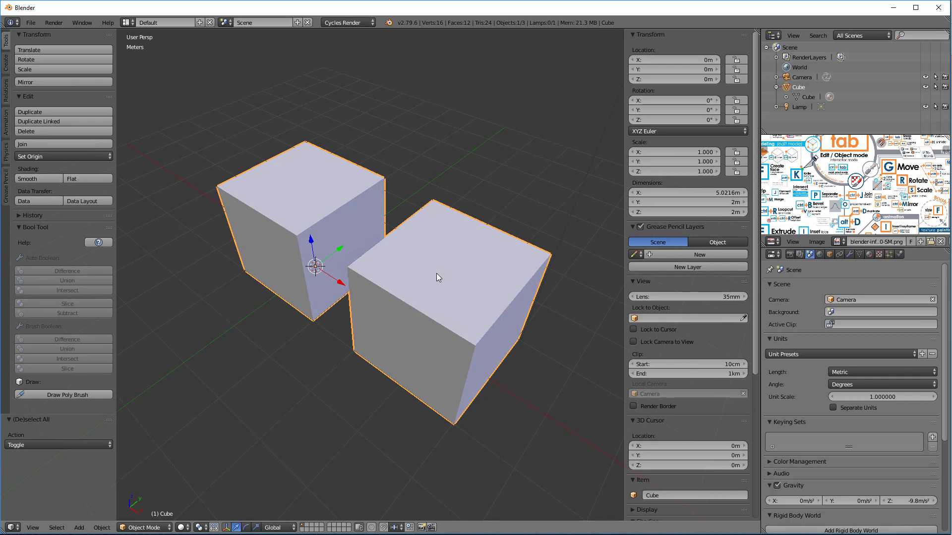
In Edit Mode with face selection, select the duplicate cube's front face and extend the selection to all linked geometry.
key(Tab)
key(a)
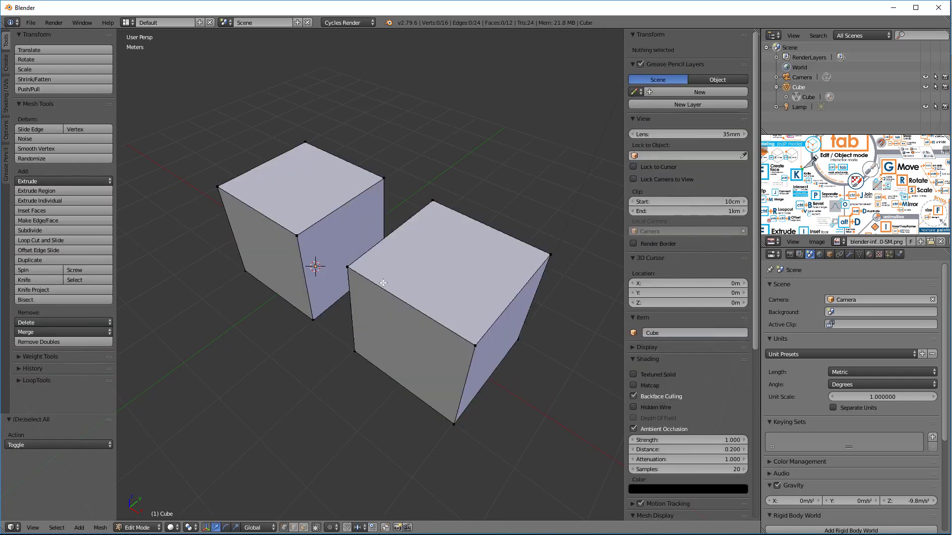
middle_drag(360, 269, 431, 265)
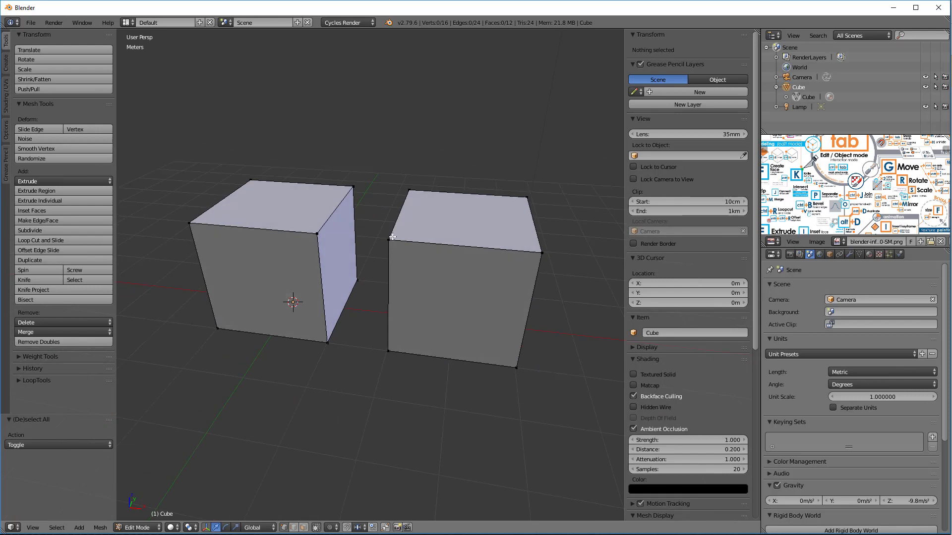
click(304, 528)
right_click(463, 307)
middle_drag(516, 297, 503, 294)
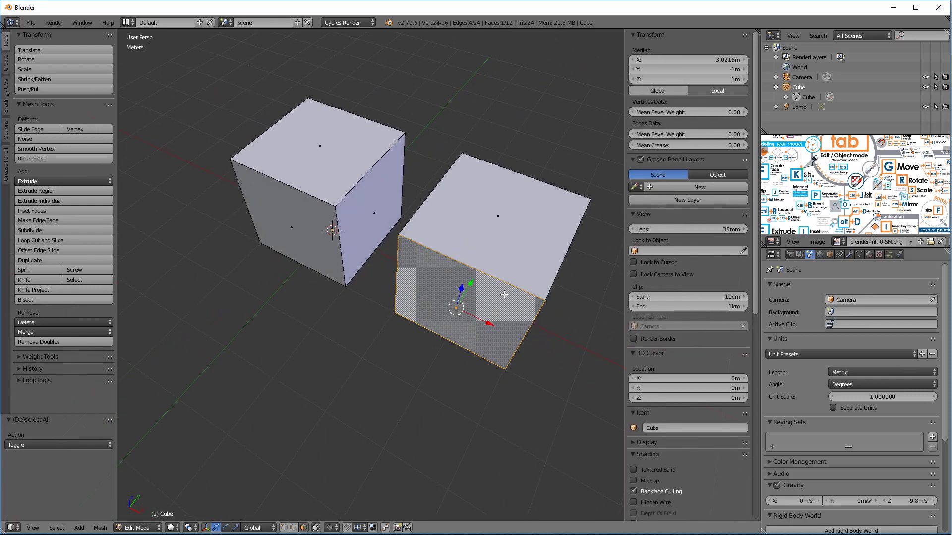
key(ctrl+l)
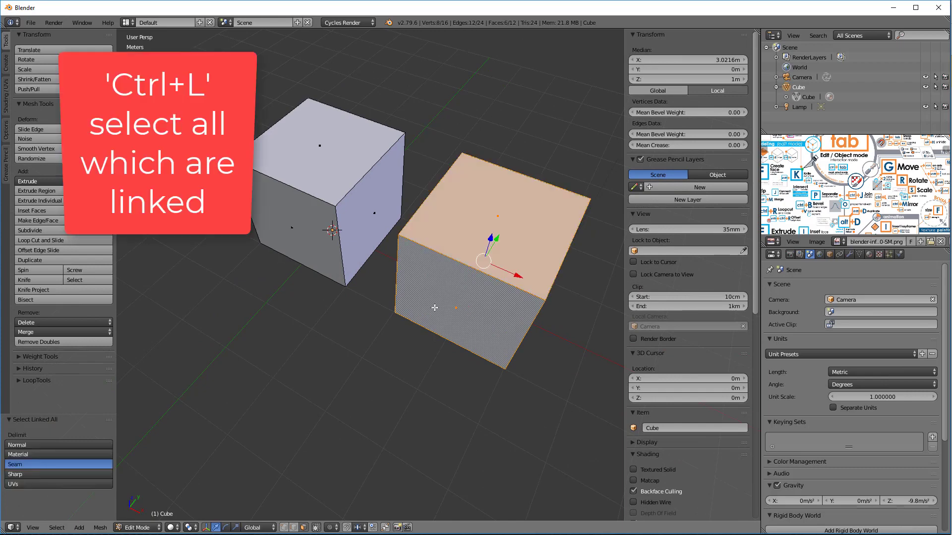
click(56, 528)
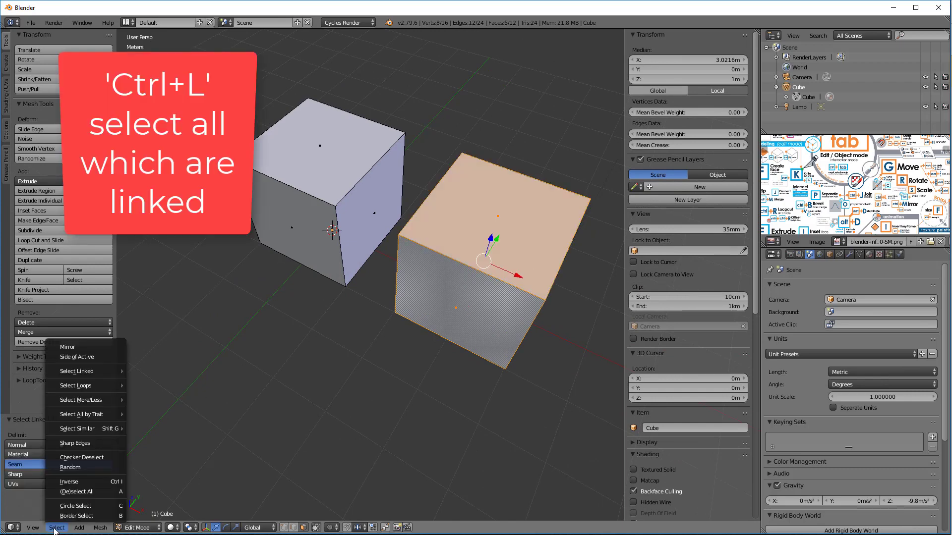
mouse_move(106, 371)
click(156, 374)
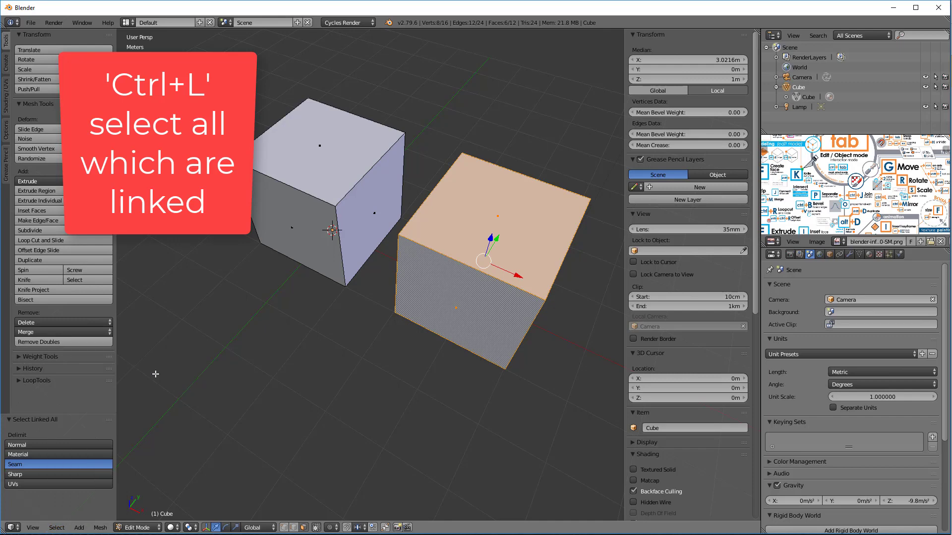
Separate the selected duplicate cube's geometry from the mesh into its own object.
middle_drag(421, 258, 491, 258)
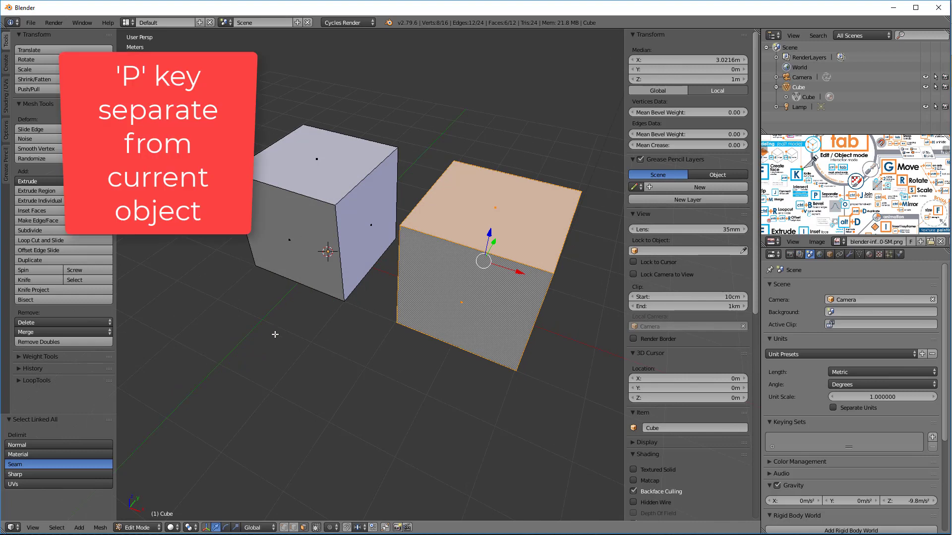
click(100, 528)
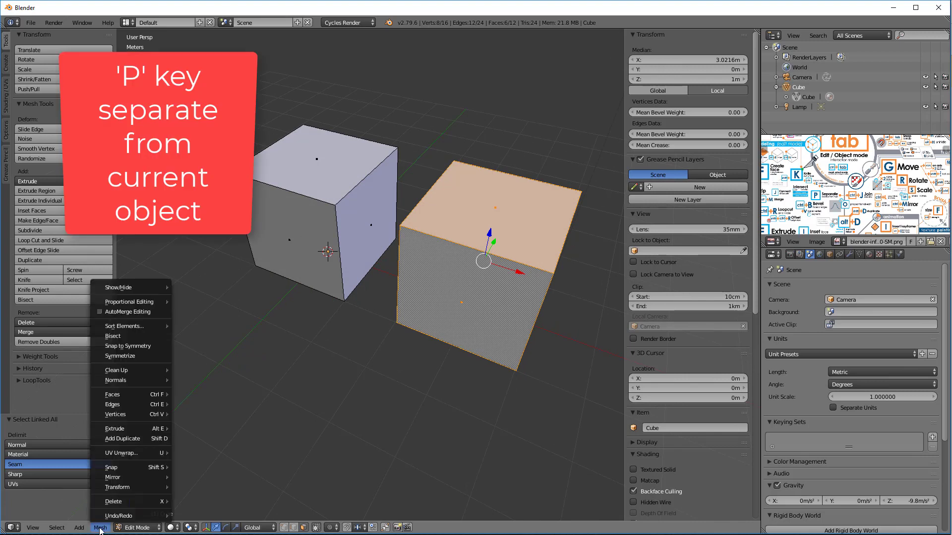
mouse_move(141, 415)
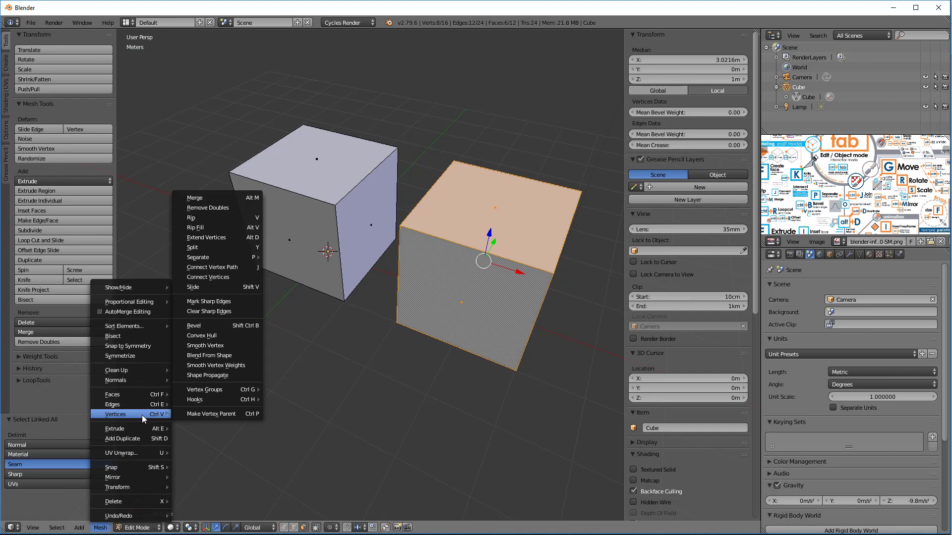
mouse_move(222, 258)
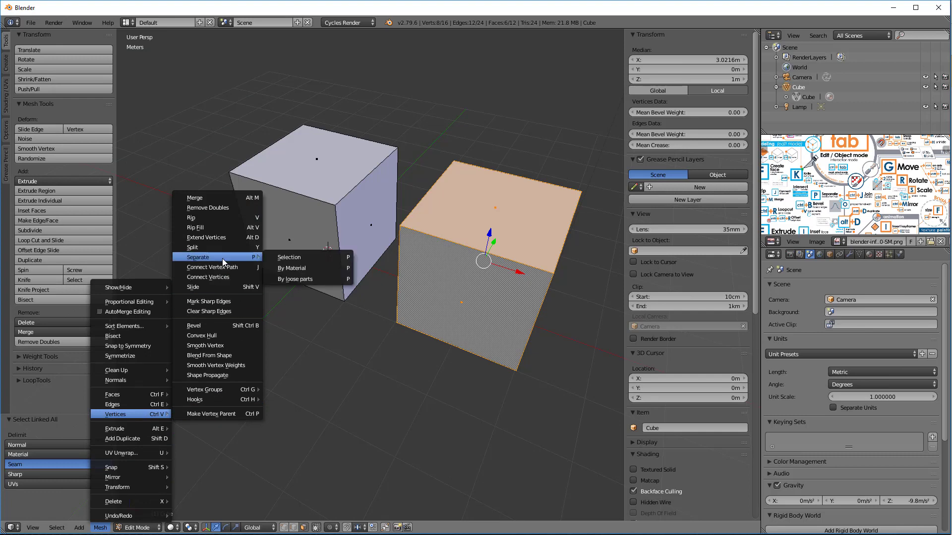
click(288, 257)
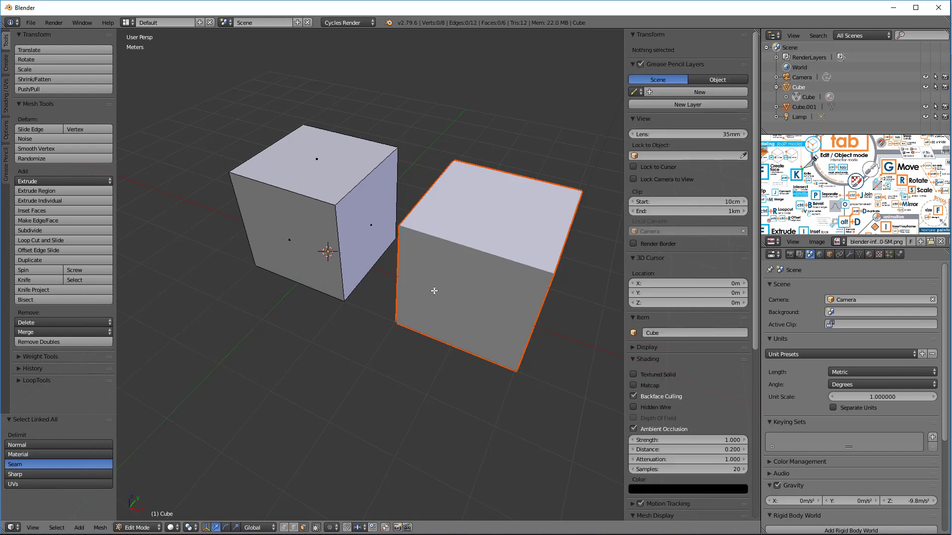
Return to Object Mode and select each of the two cubes individually in turn to compare them as separate objects.
middle_drag(359, 367, 403, 368)
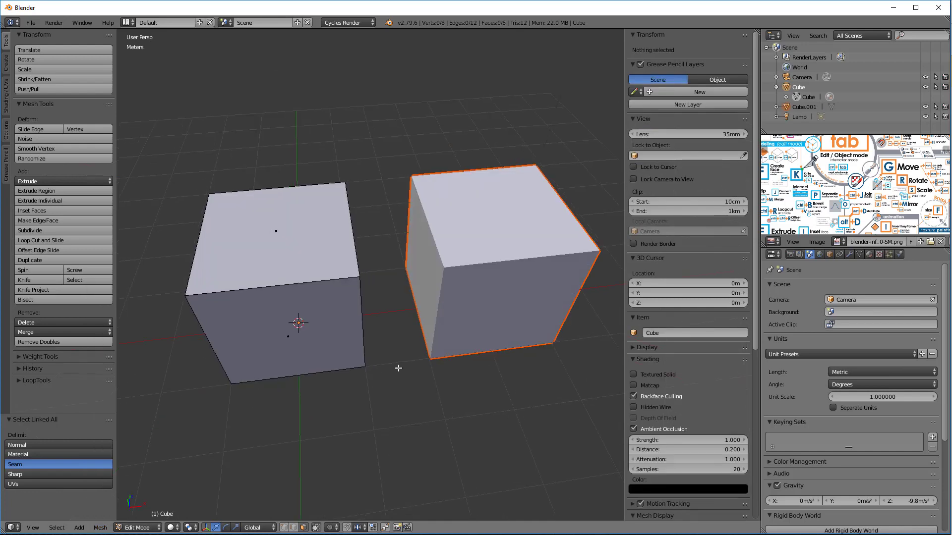
key(Tab)
right_click(475, 192)
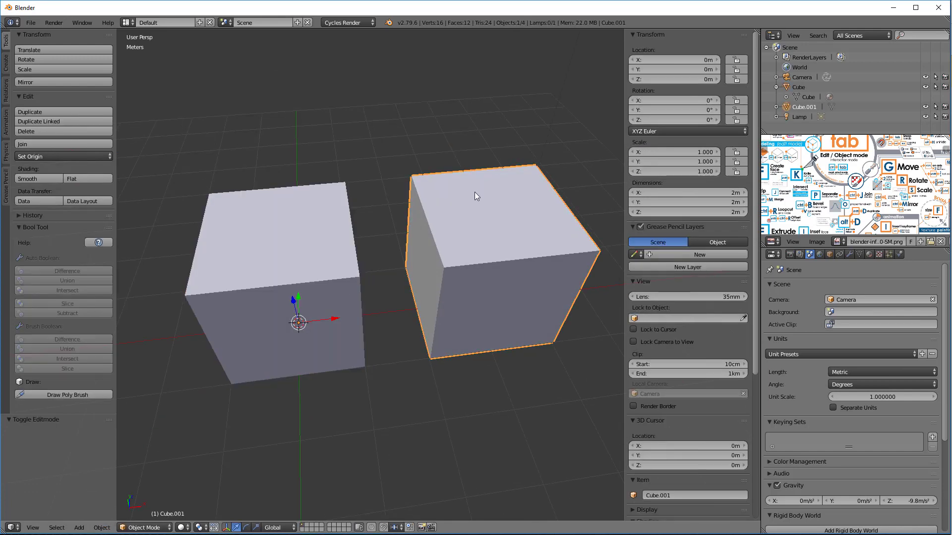
right_click(307, 241)
right_click(462, 267)
right_click(330, 271)
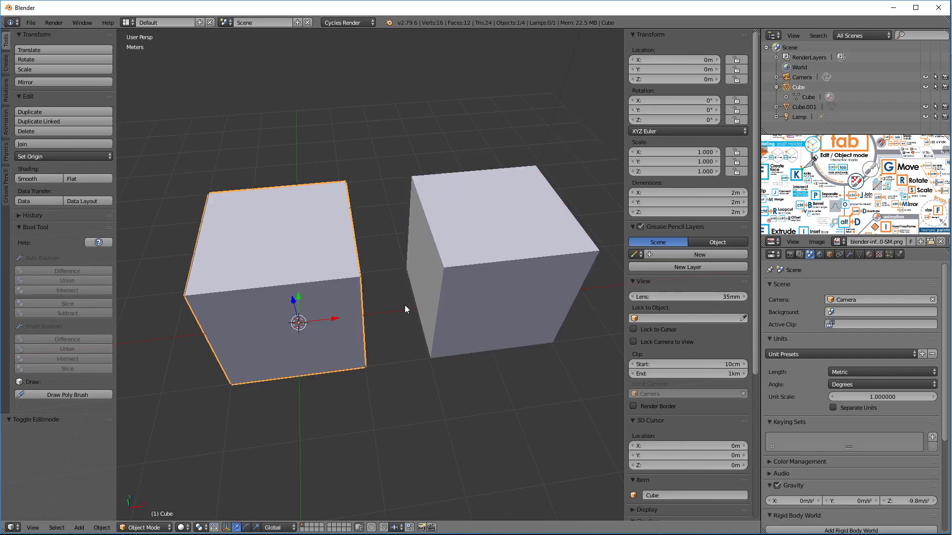
scroll(404, 303, down, 3)
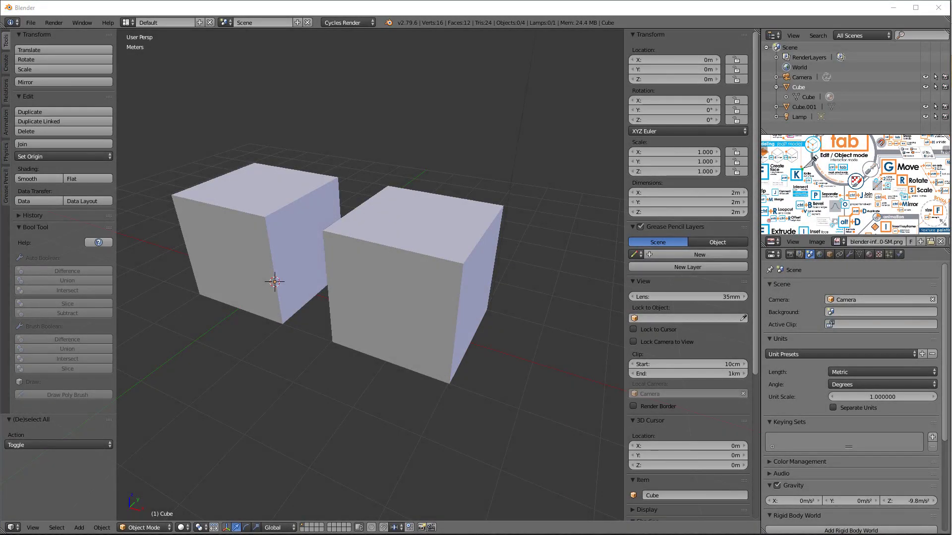
right_click(396, 277)
right_click(236, 227)
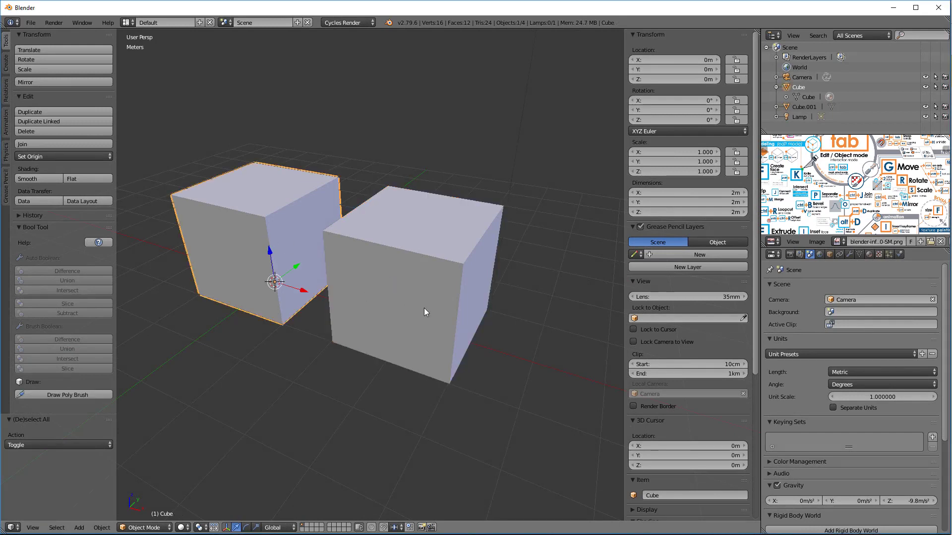
Select both cubes with the original cube as the active object and join them into one object.
shift+right_click(418, 303)
shift+right_click(237, 231)
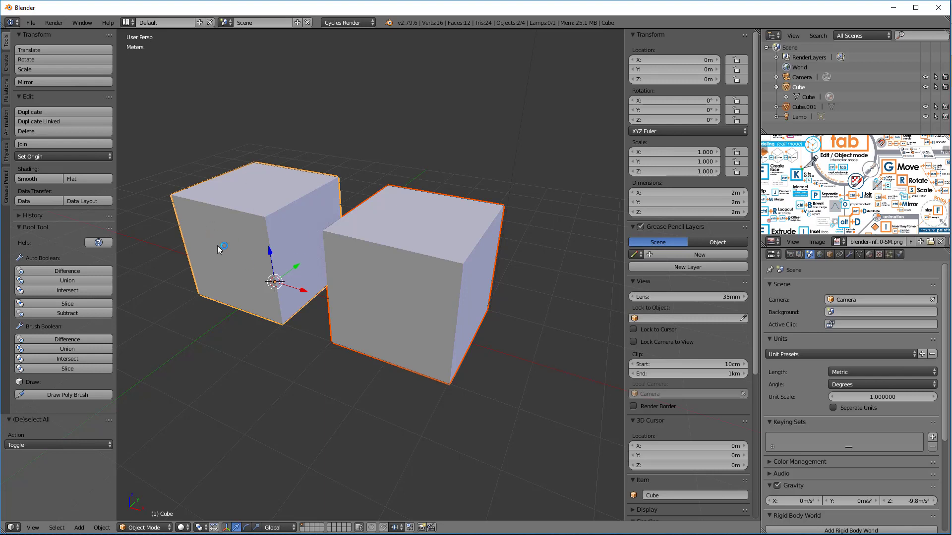
click(102, 527)
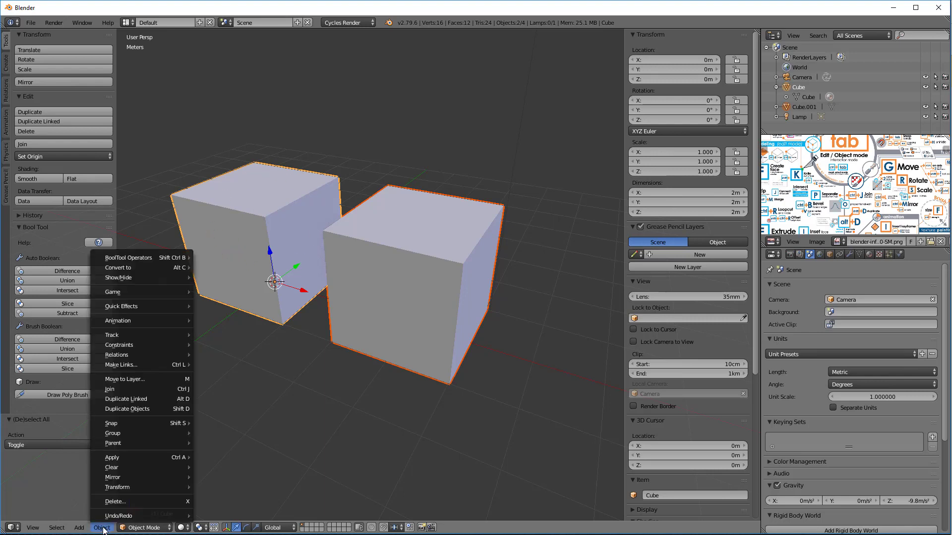
click(124, 390)
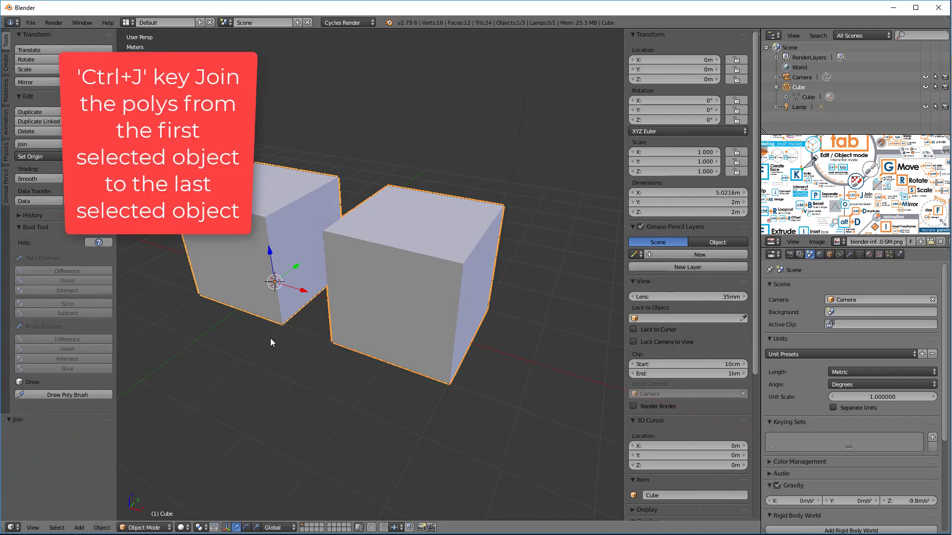
Enter Edit Mode on the joined object and select individual faces on both cubes to examine the shared mesh.
key(Tab)
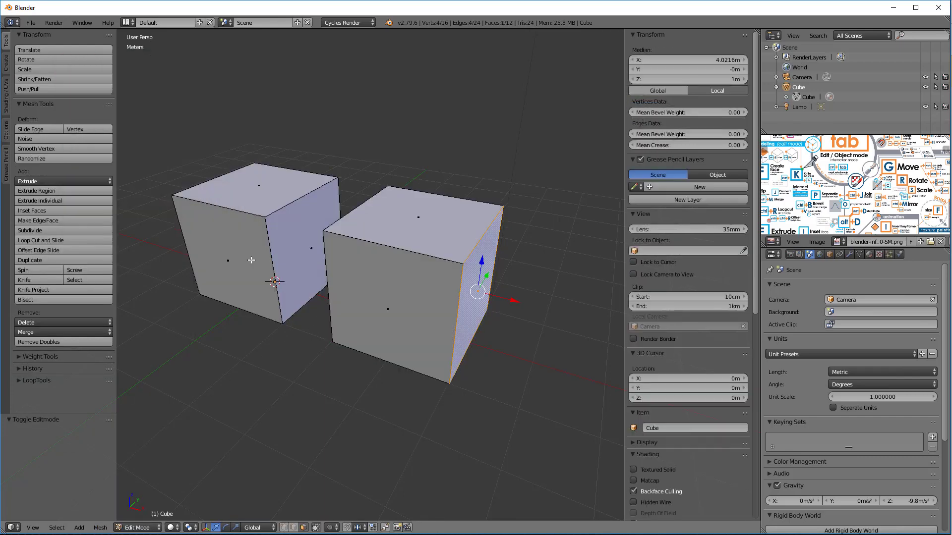
right_click(251, 260)
right_click(272, 204)
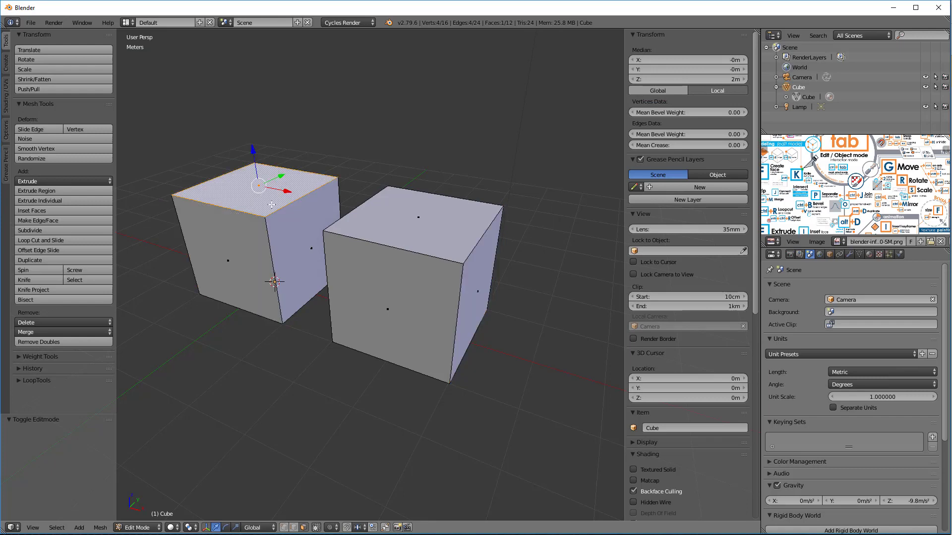
right_click(290, 235)
right_click(390, 275)
right_click(409, 236)
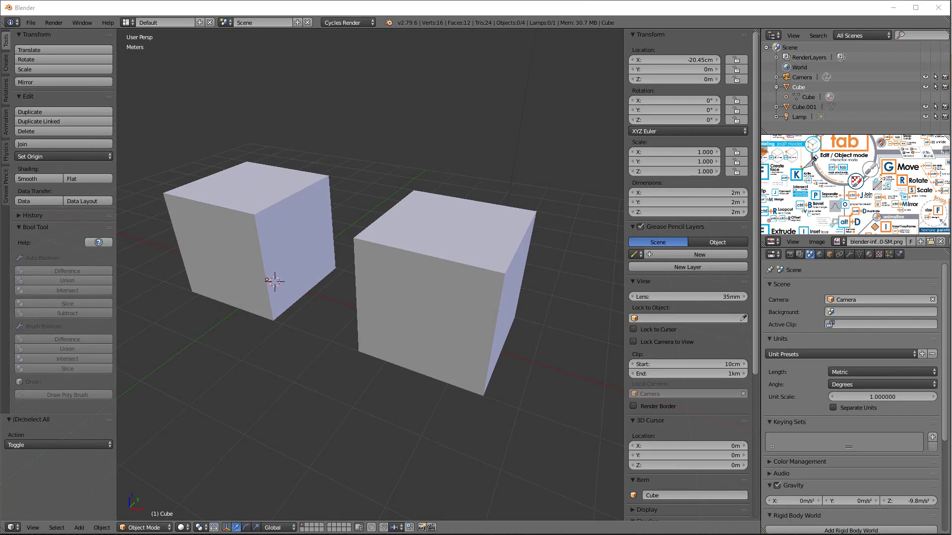
Select the two separate cubes in Object Mode and create a new group from them.
right_click(417, 317)
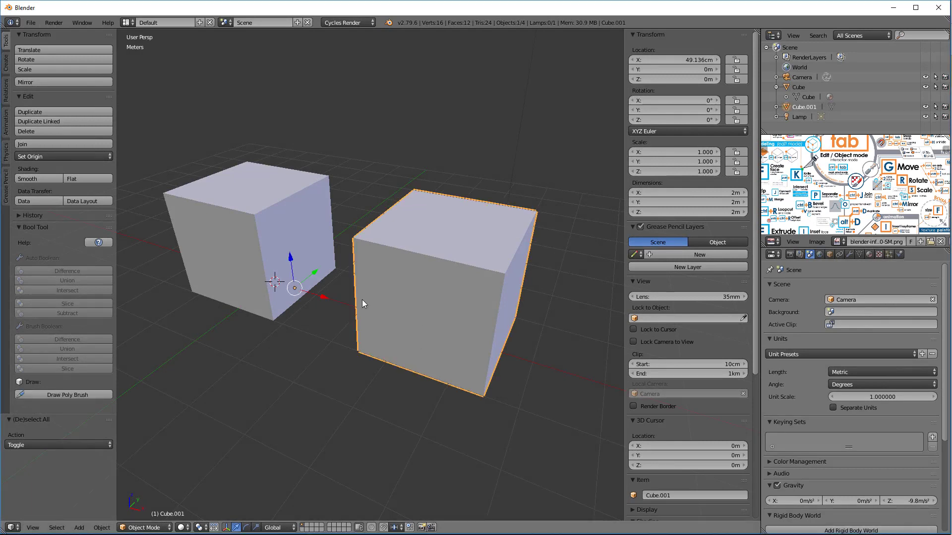
shift+right_click(262, 220)
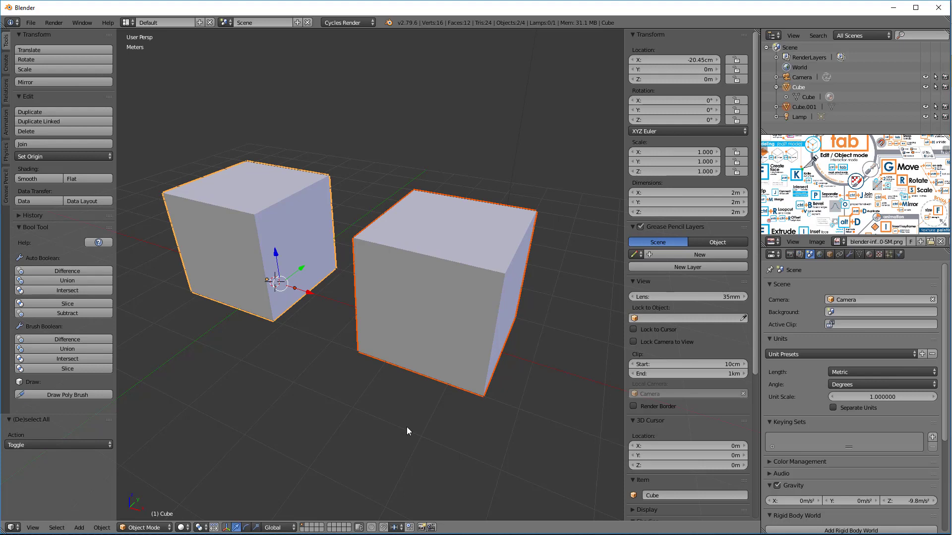
click(102, 527)
mouse_move(126, 435)
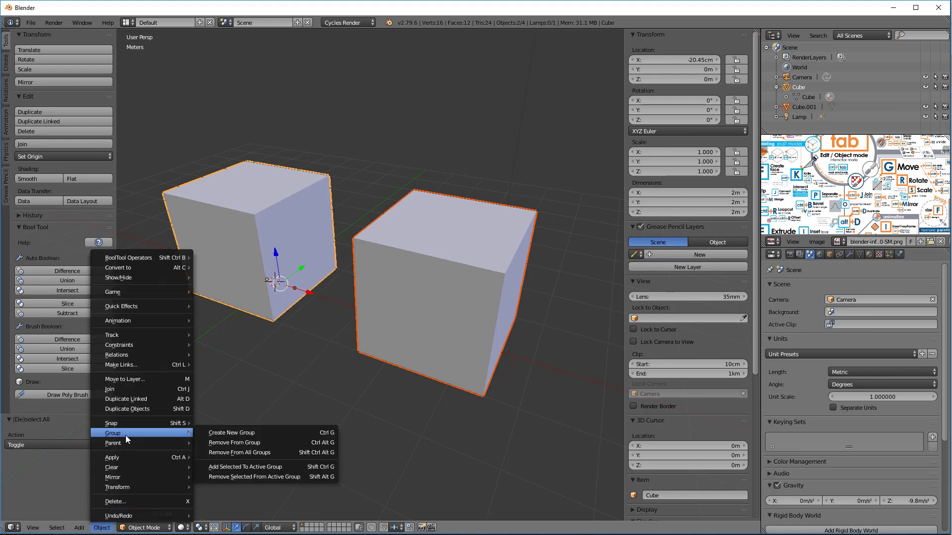
click(233, 432)
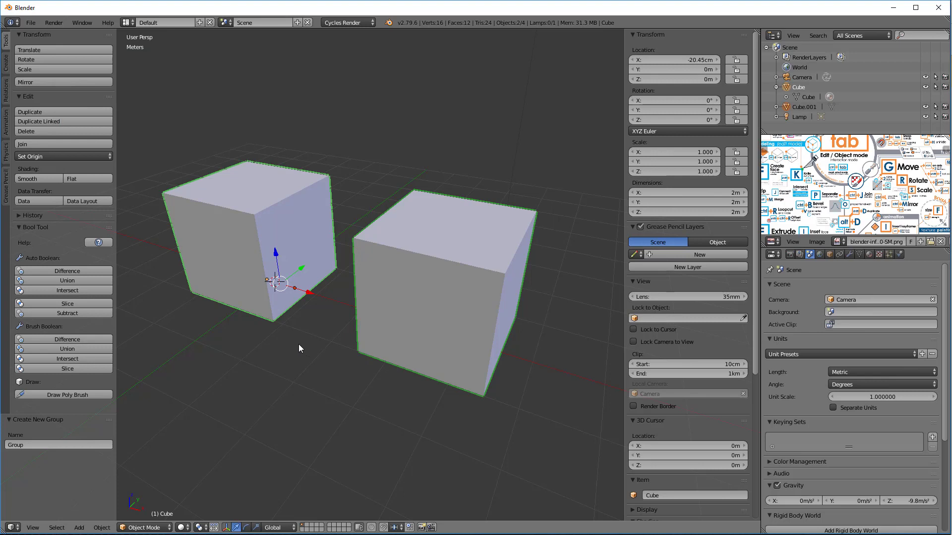
Move the two grouped cubes individually along X so they sit closer together, shifting the original cube by 25.3 cm.
right_click(406, 327)
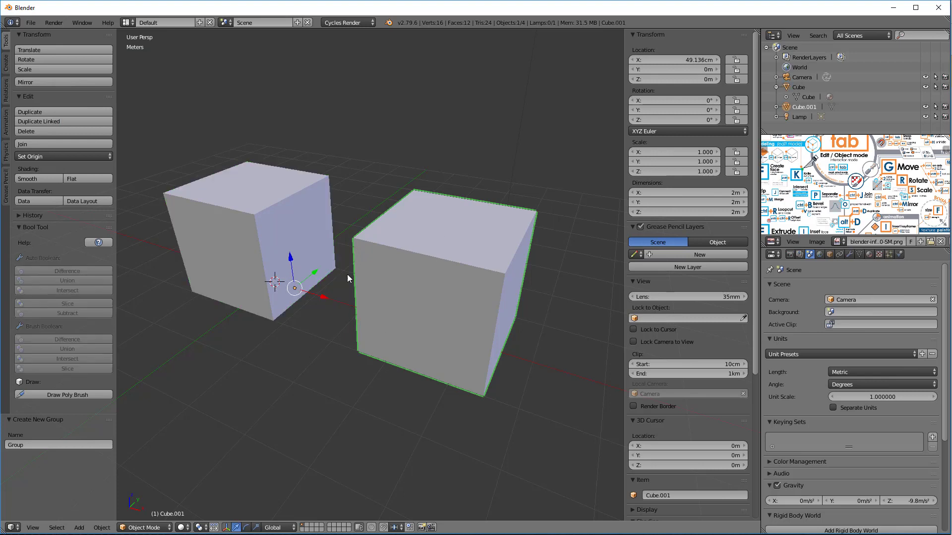
drag(326, 296, 304, 298)
right_click(248, 196)
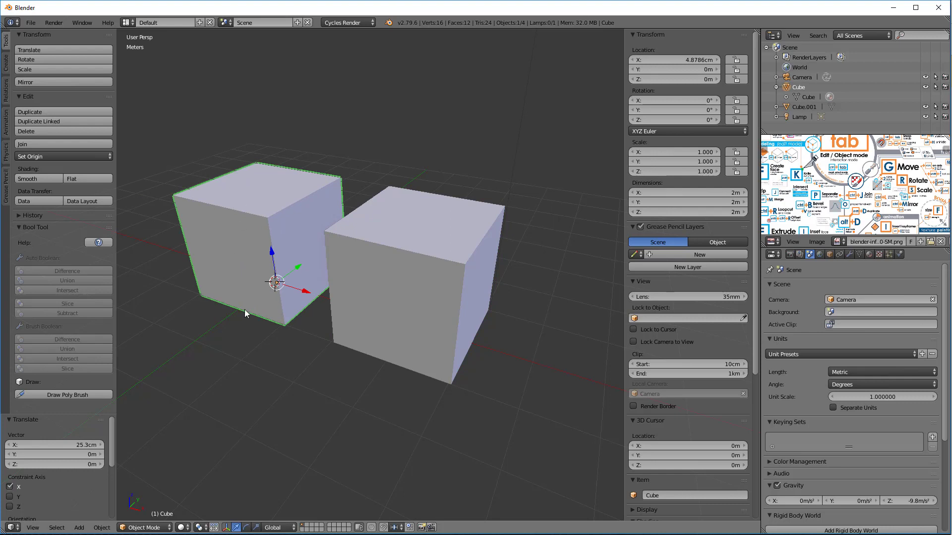
Add the duplicate cube to the selection and move both cubes together about 22.5 cm along X.
shift+right_click(389, 279)
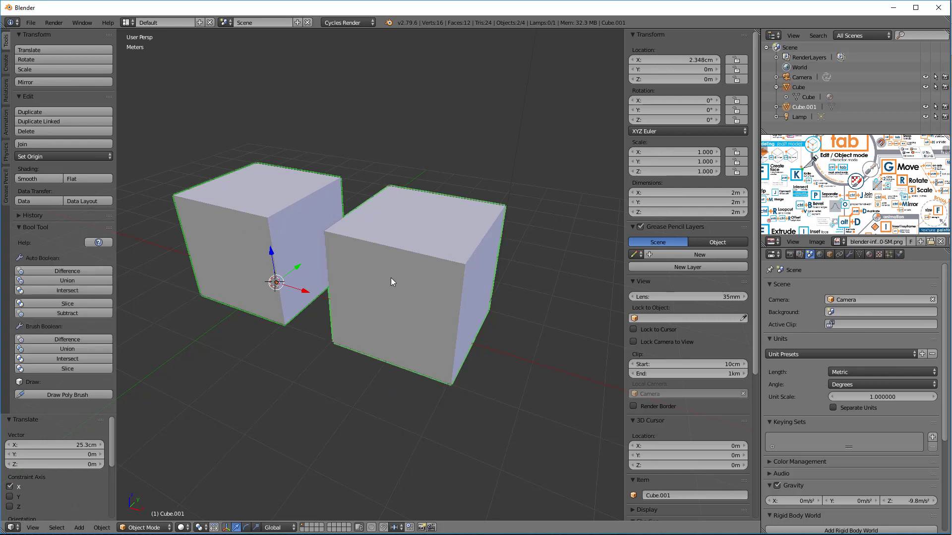
drag(310, 294, 316, 300)
click(316, 300)
With only the duplicate cube selected, use Select Grouped by Group to select its whole group and move it 10.3 cm along X.
key(shift+g)
click(376, 447)
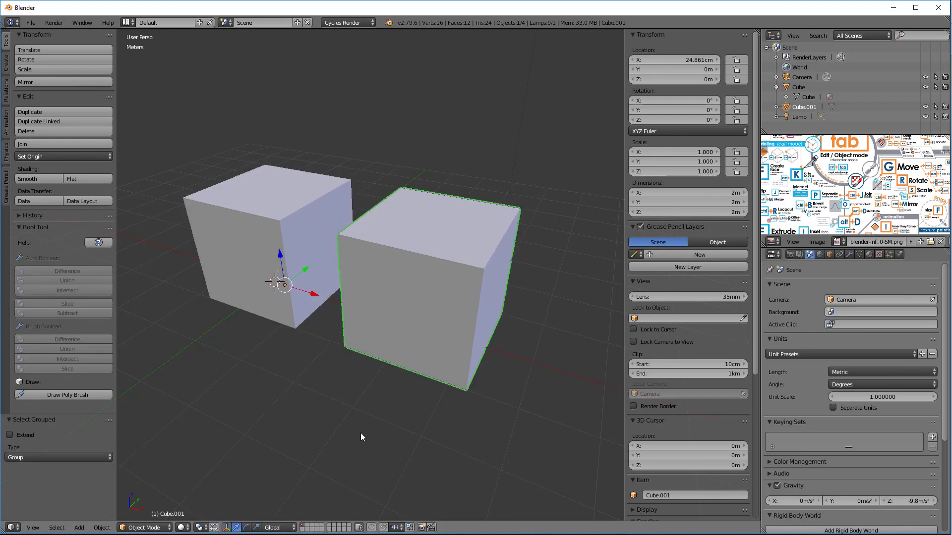
key(shift+g)
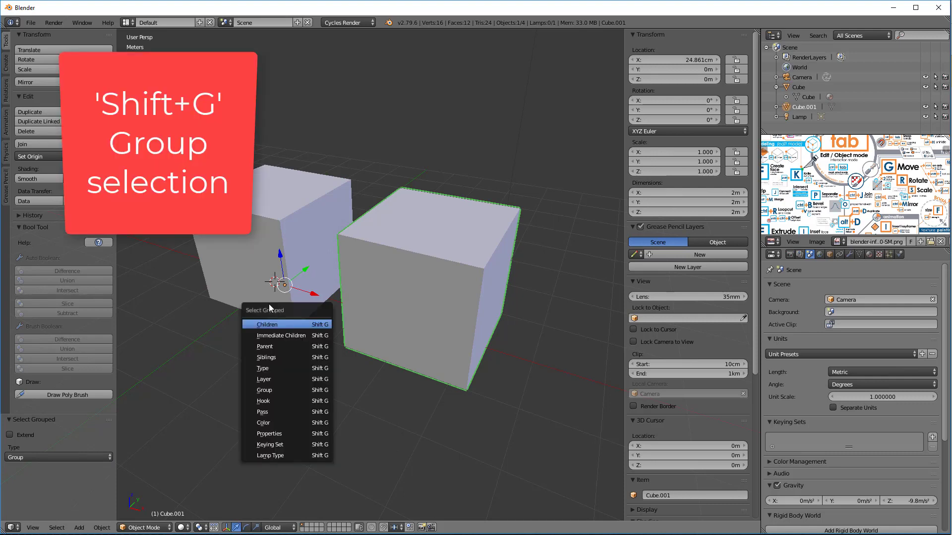
click(274, 390)
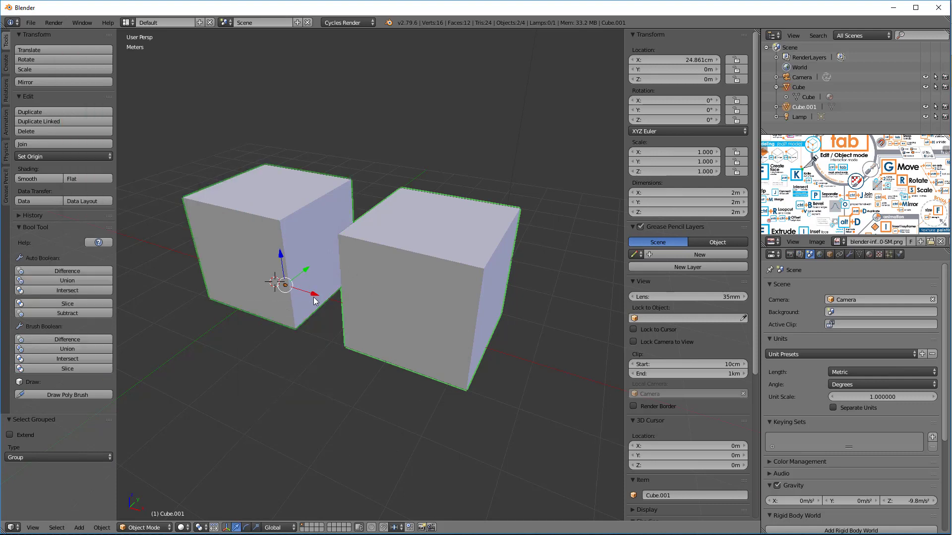
drag(316, 297, 323, 298)
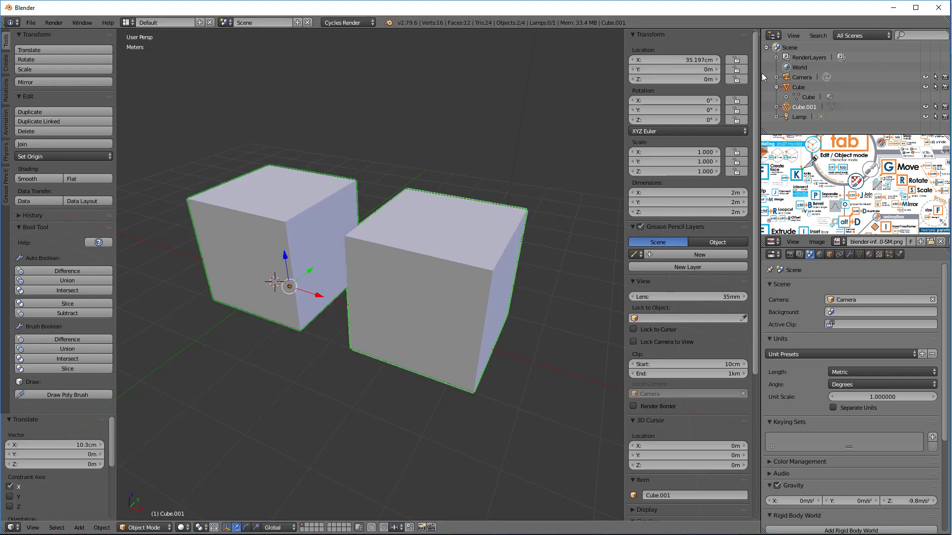
Set the Outliner's display mode to Groups to list the scene's groups.
click(861, 35)
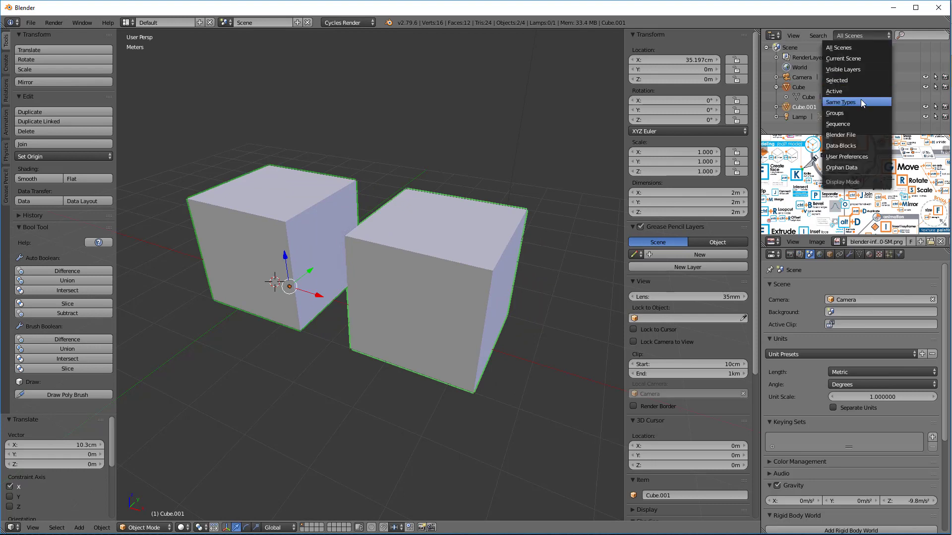
click(836, 114)
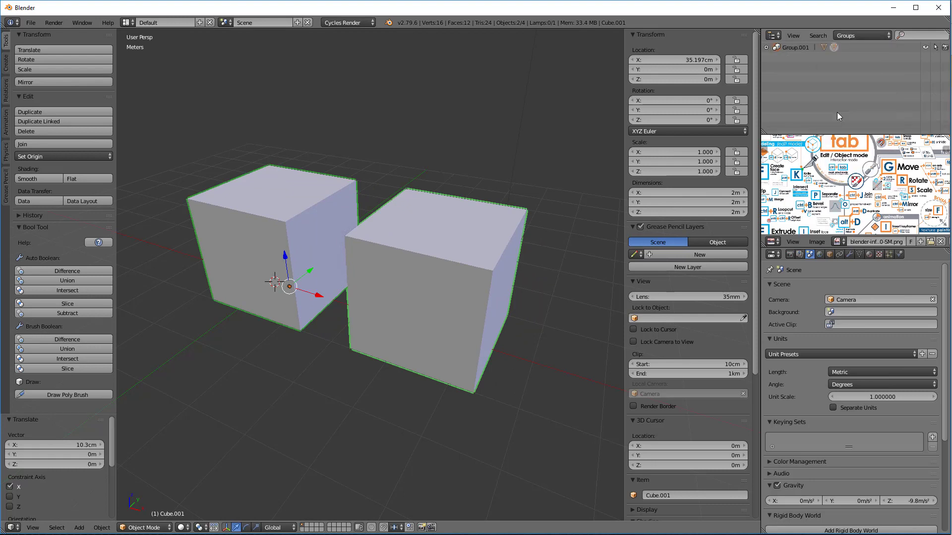